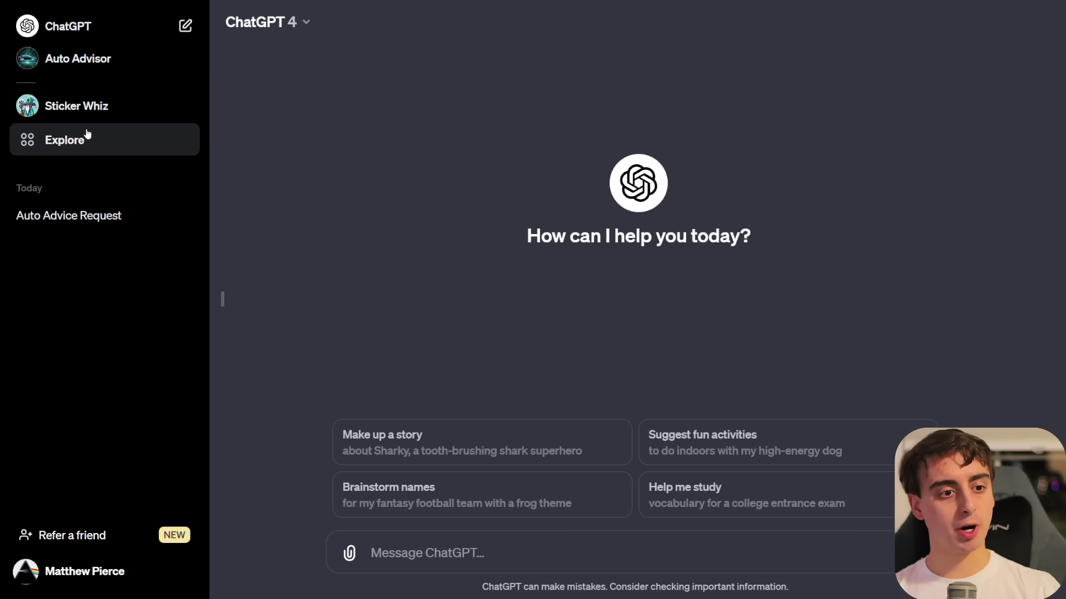
Open the Explore GPTs catalogue and return to the top, where Auto Advisor is listed under My GPTs.
click(57, 145)
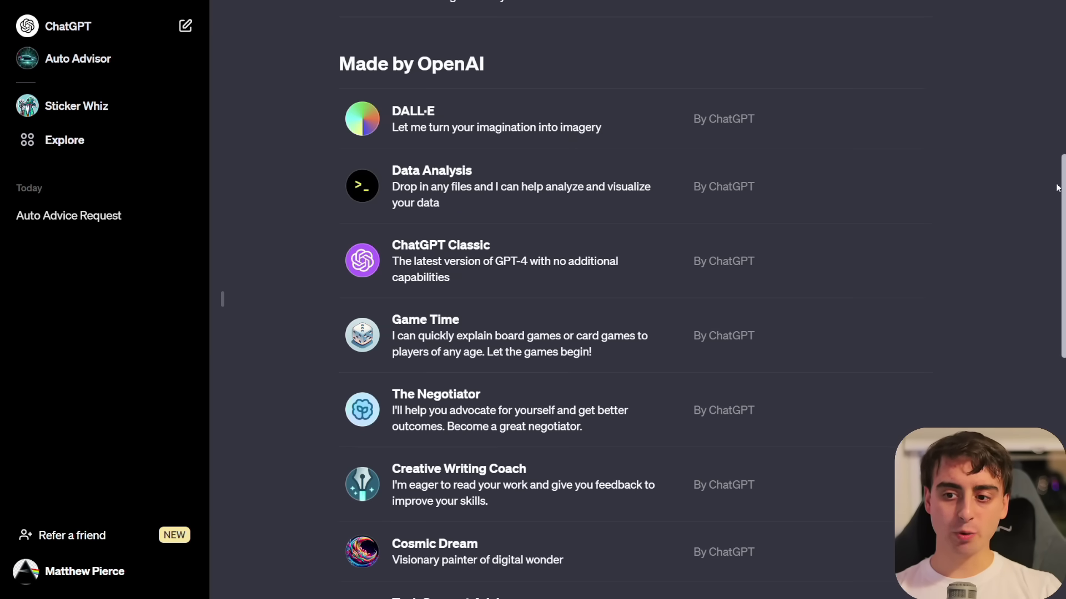
mouse_move(1057, 189)
mouse_down()
mouse_move(1044, 377)
mouse_move(1006, 404)
mouse_move(1056, 172)
mouse_up()
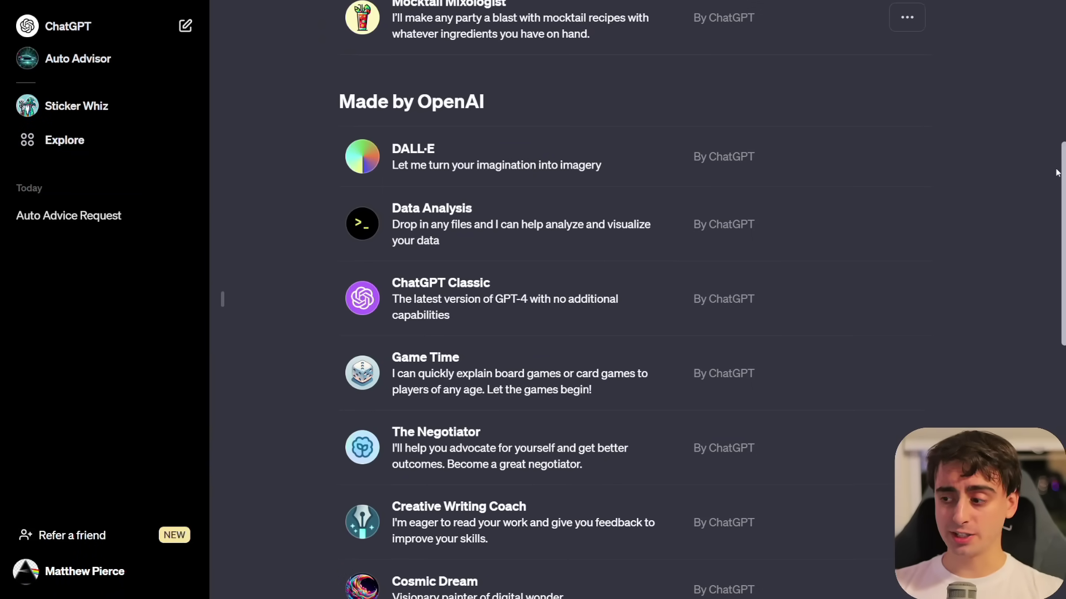
scroll(1022, 199, up, 8)
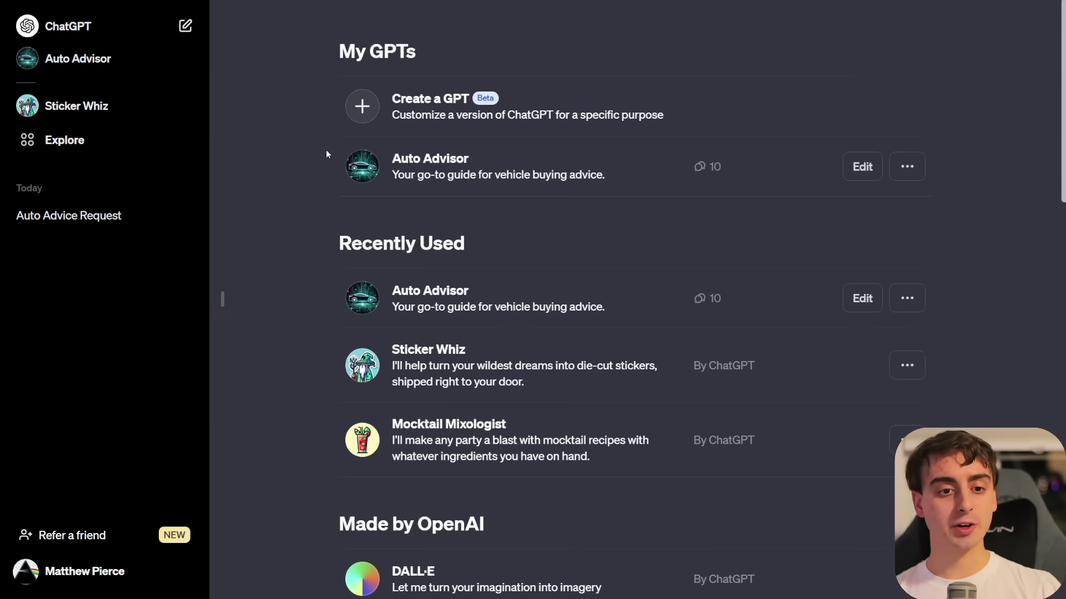
drag(326, 154, 756, 208)
click(756, 207)
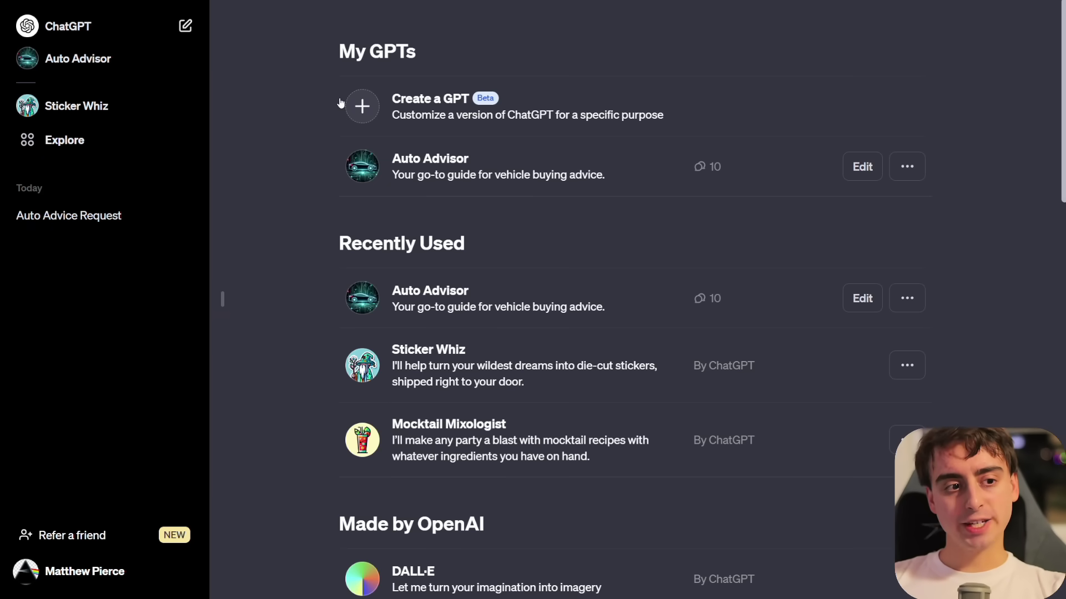
Start a new GPT draft with Create a GPT from the My GPTs list.
scroll(609, 355, down, 9)
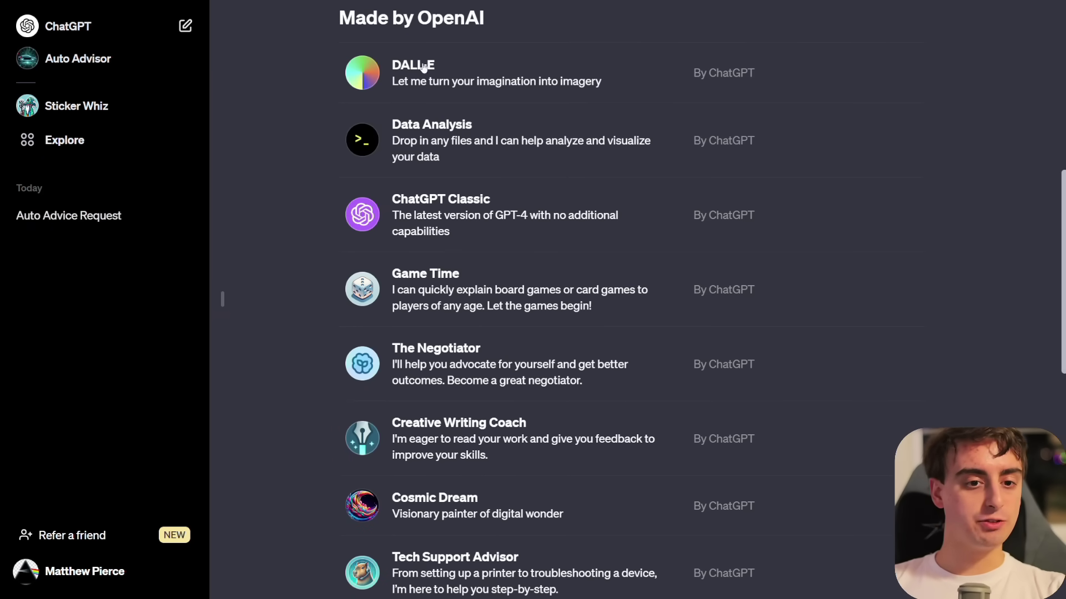
scroll(515, 131, up, 9)
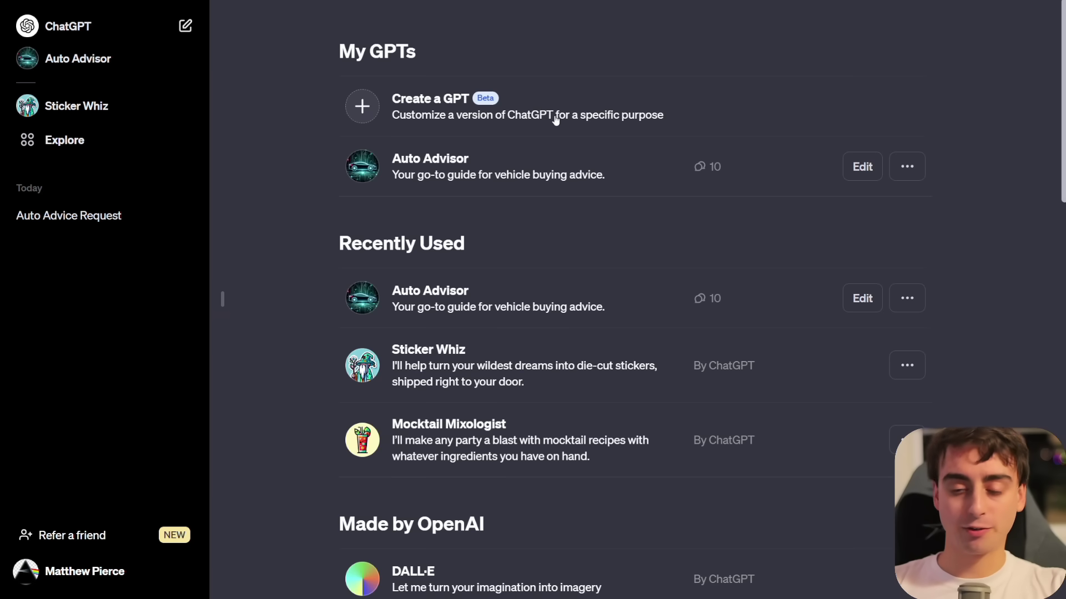
click(408, 116)
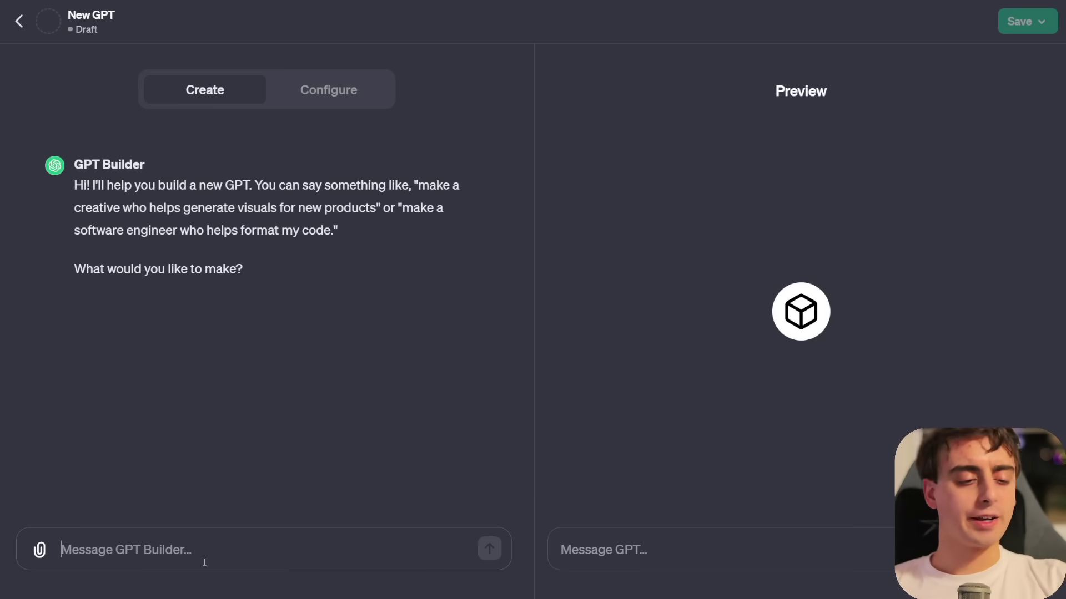
Ask GPT Builder: 'I want to make a bot that generates comic book images'.
text(I want to make a)
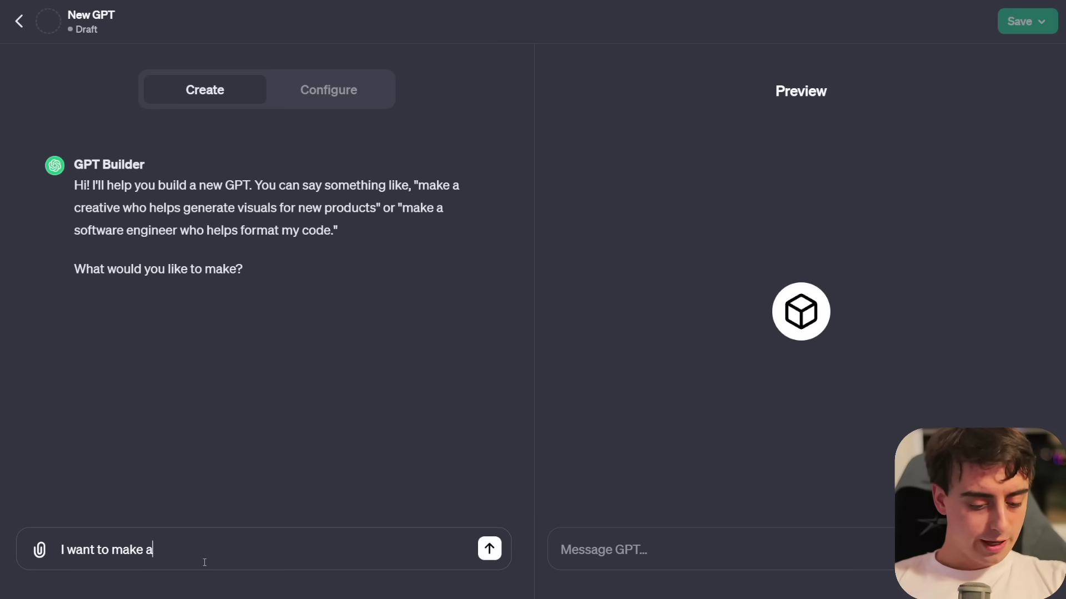
text( bot that ge)
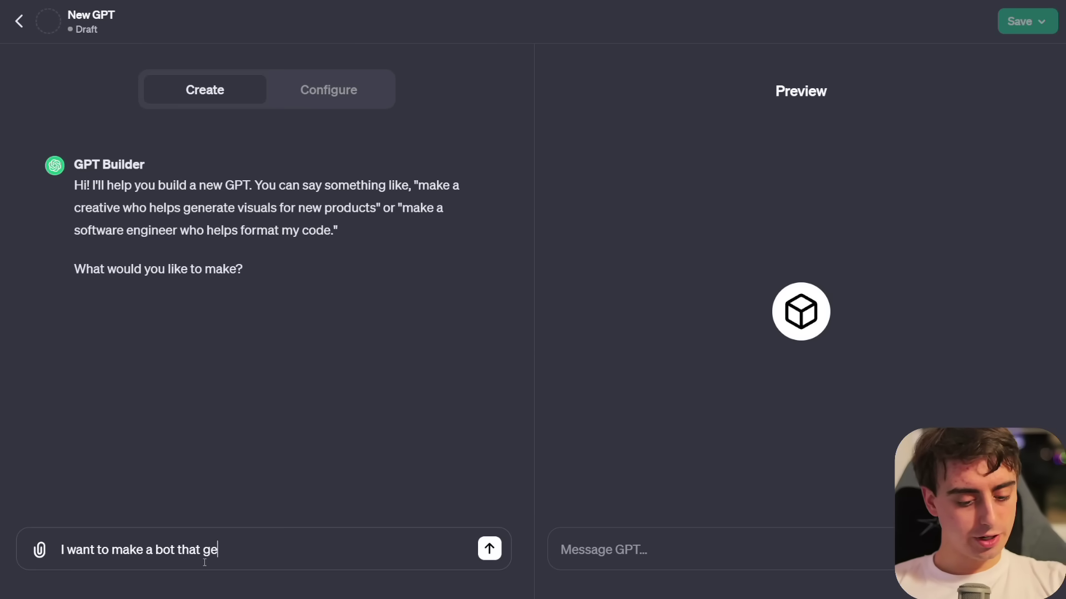
text(nerates comic book i)
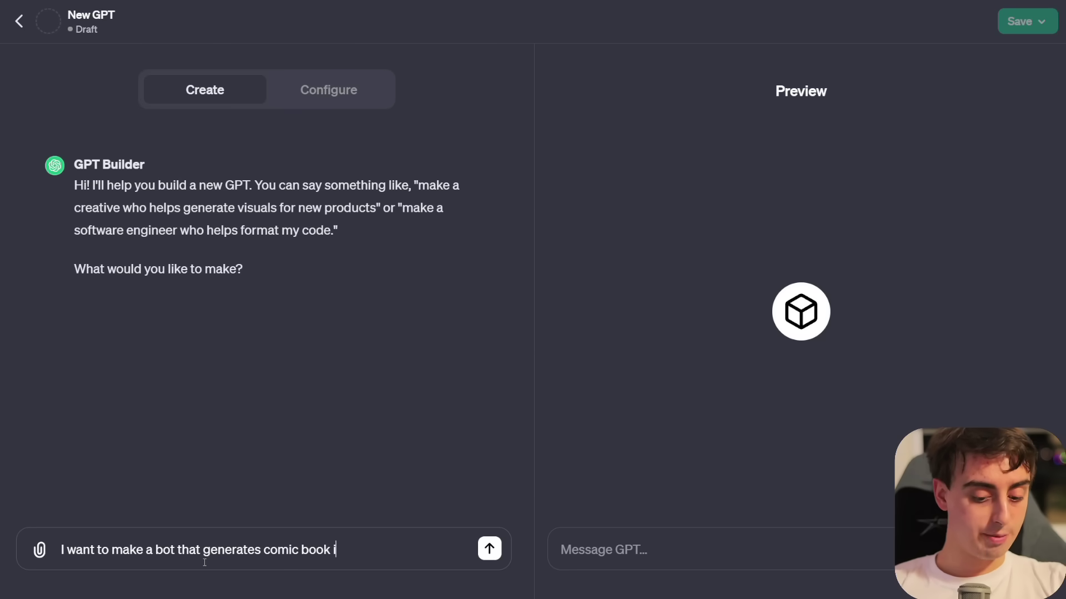
text(mages)
key(Return)
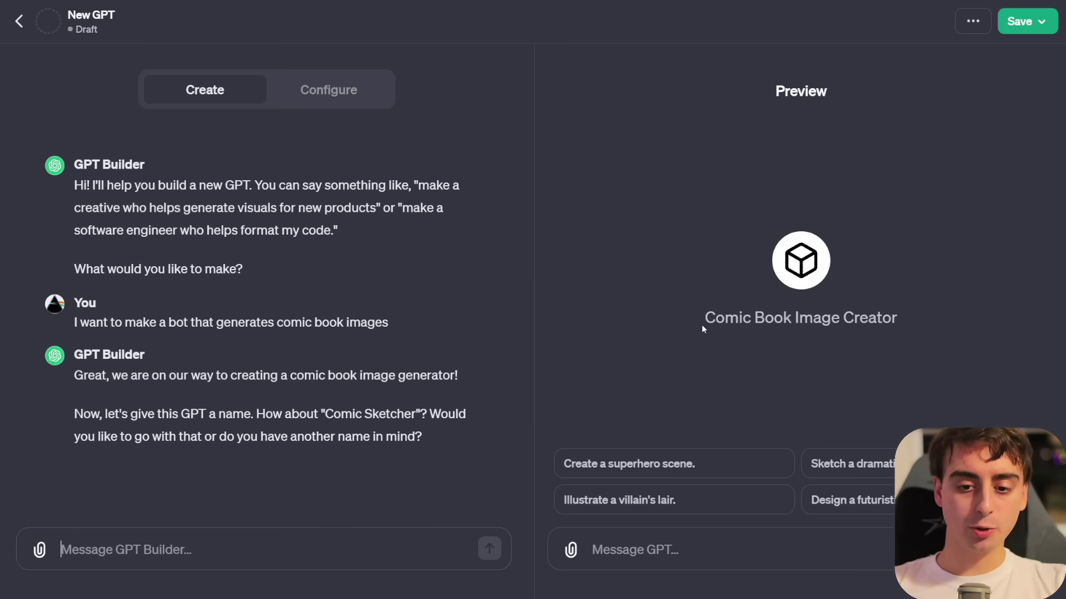
drag(702, 328, 914, 328)
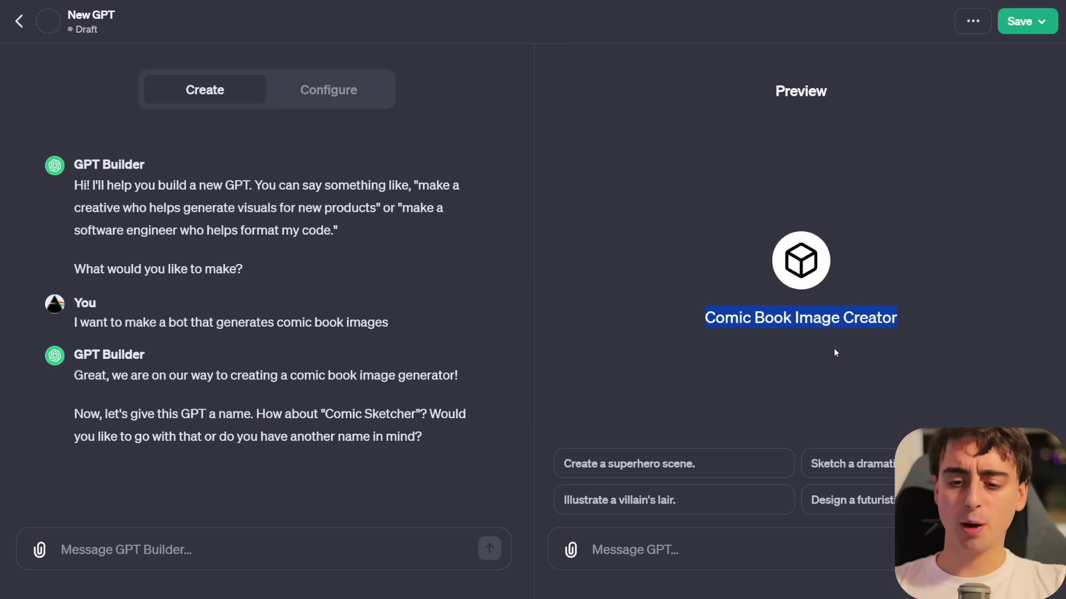
Review the builder's naming question and its ten suggested names, including Comic Sketcher.
click(723, 410)
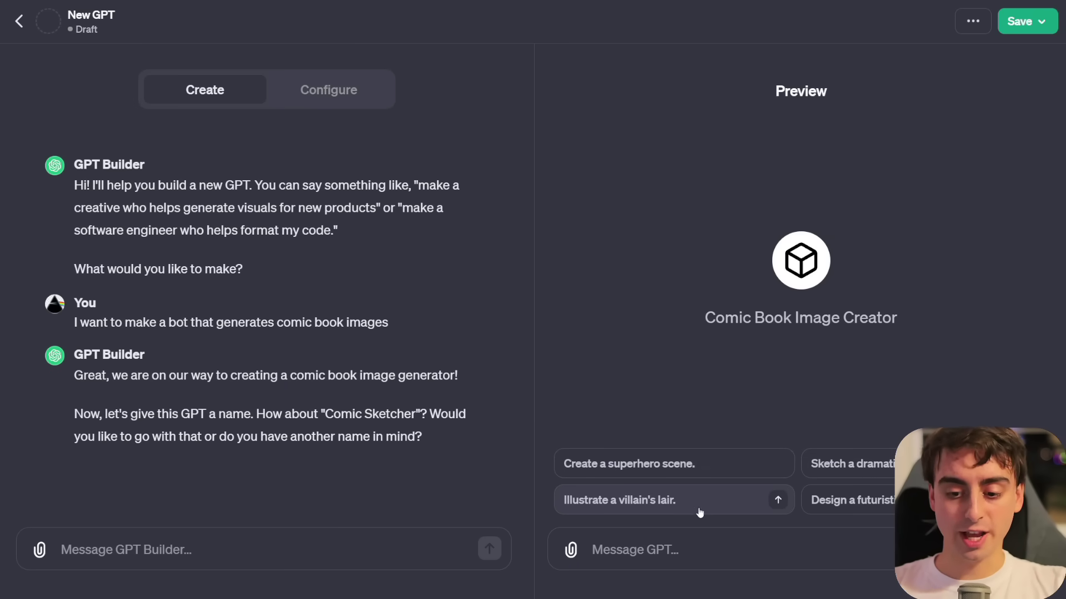
drag(74, 414, 478, 417)
click(381, 438)
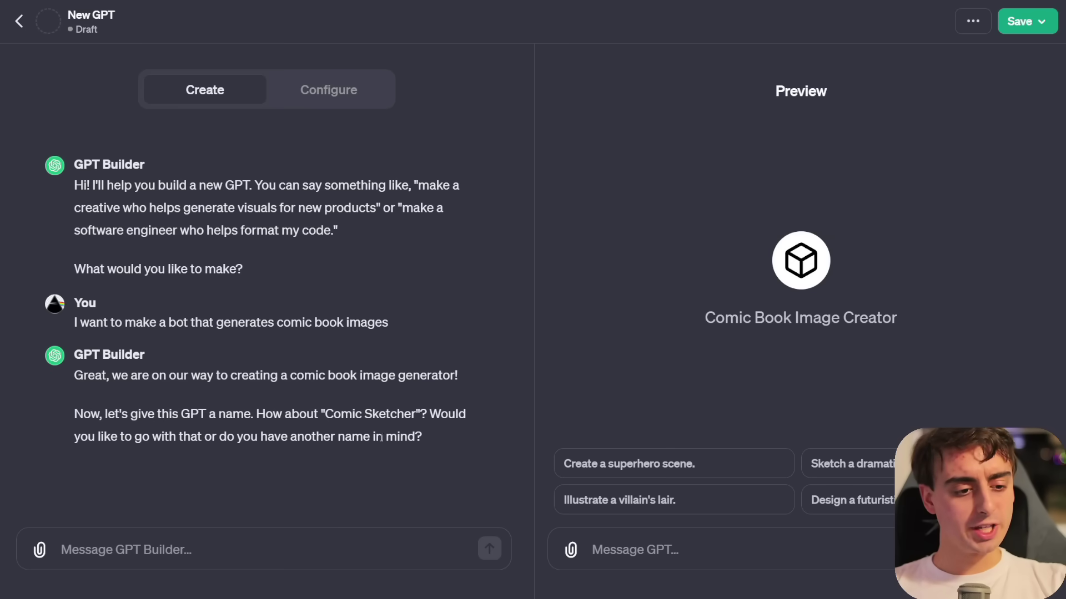
drag(327, 414, 423, 416)
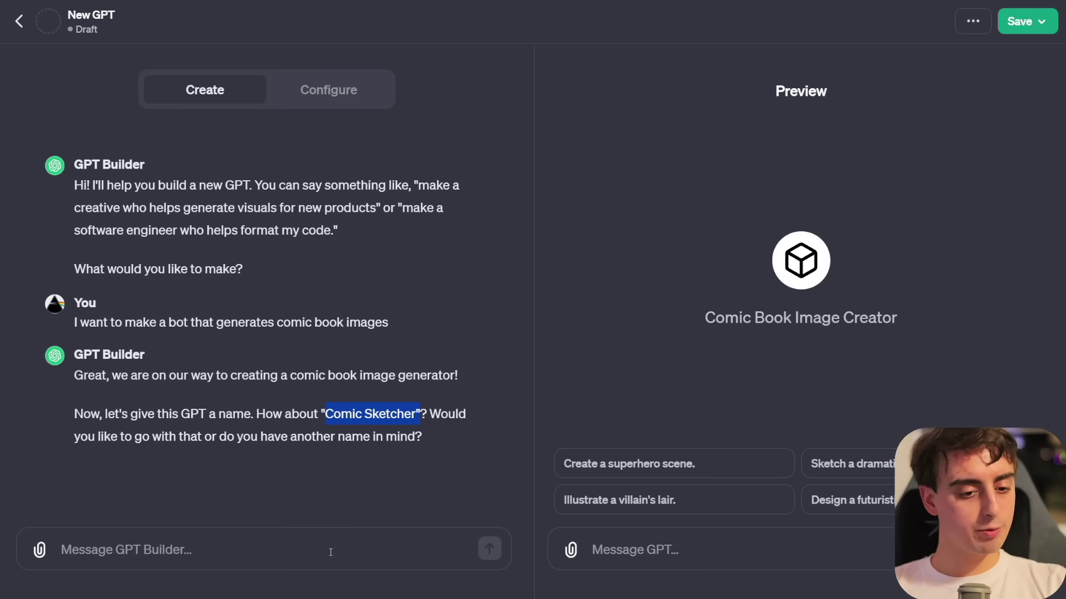
text(L)
key(BackSpace)
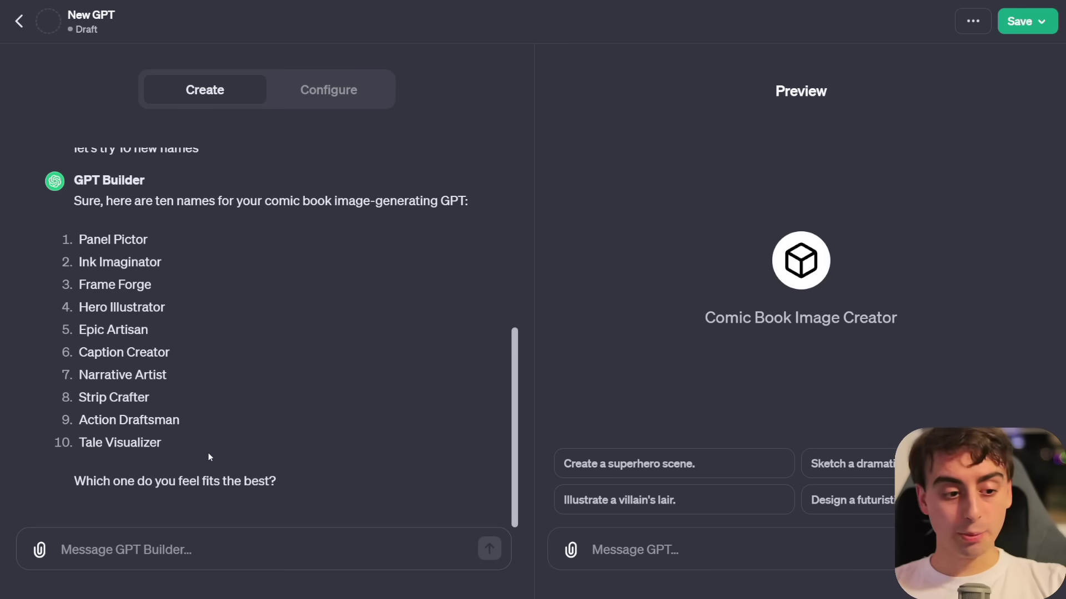
drag(210, 456, 79, 239)
click(317, 318)
Reply 'Lets just stick with Comic Book Image Creator' to keep the current name.
click(437, 559)
text(Lets just stick withComic Book Image Creator)
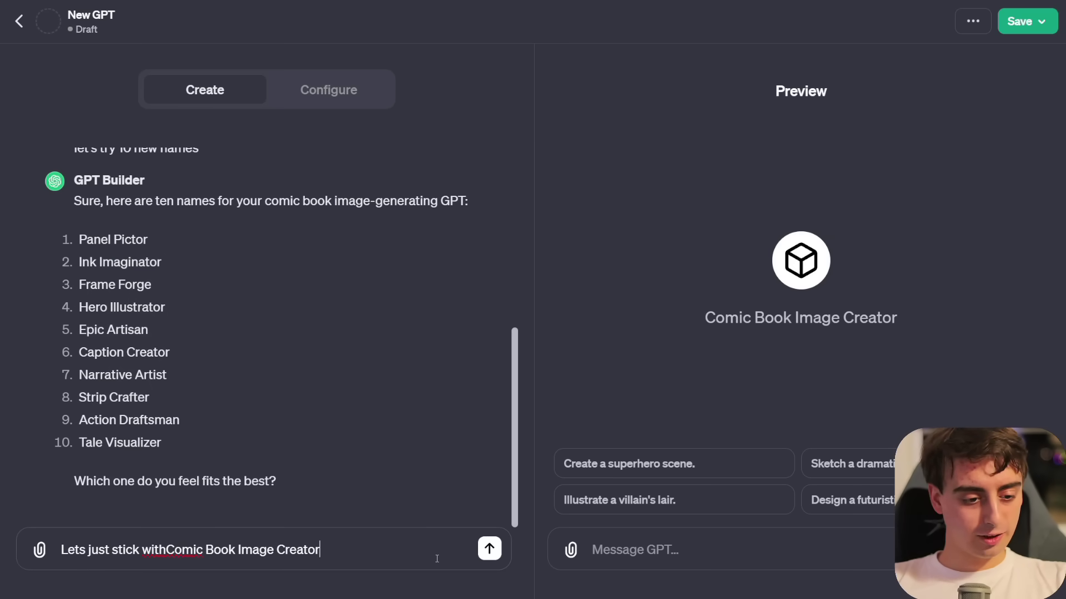
click(166, 550)
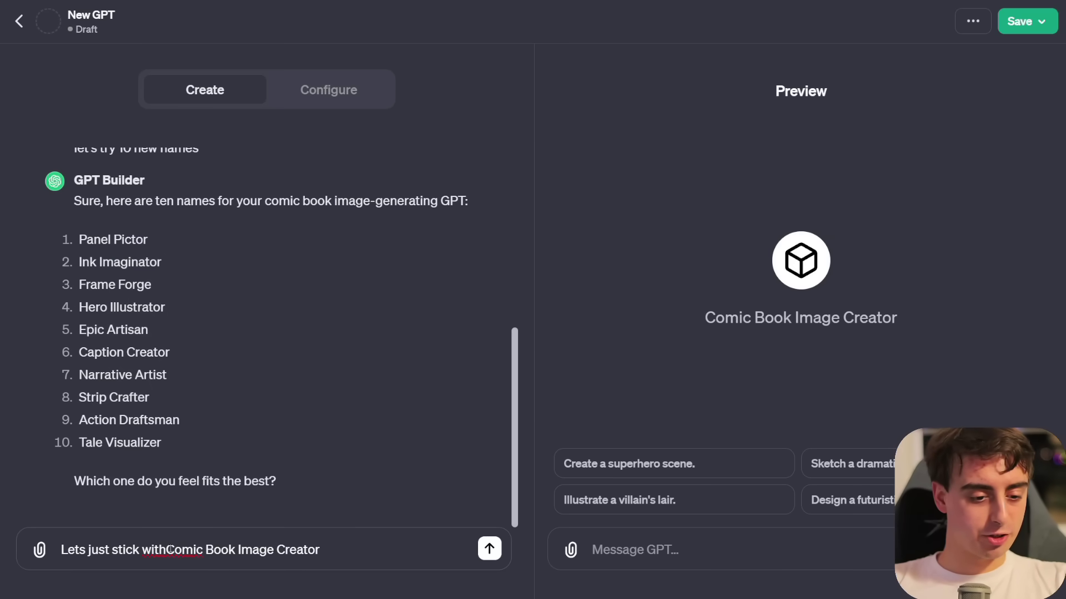
key(Return)
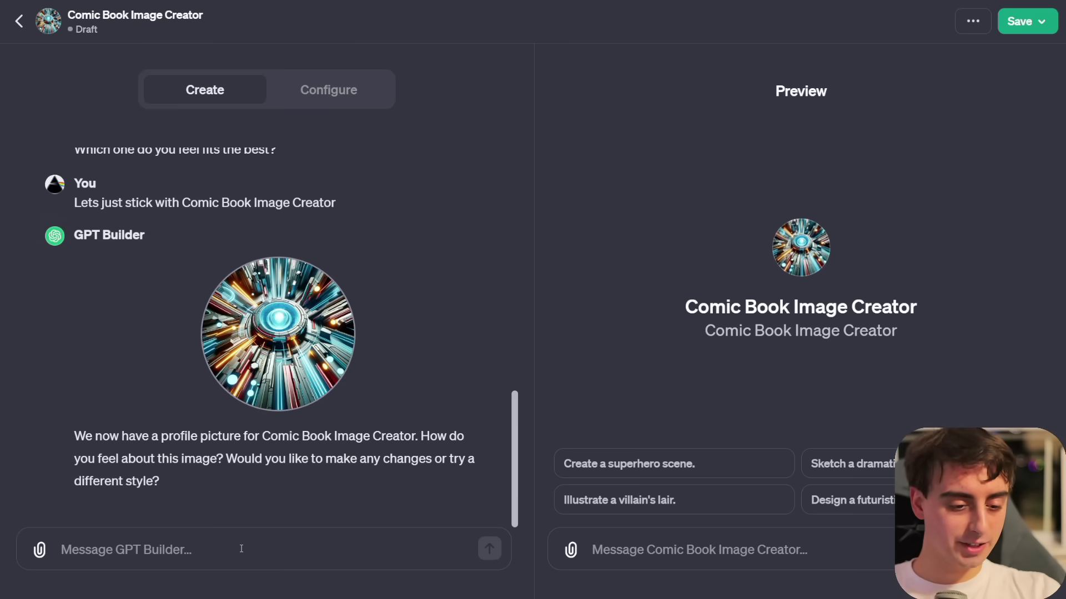
Request a pop-art close-up profile picture of a villain comically punched, with a 'POW!' speech bubble.
text(Do a comic pop art style)
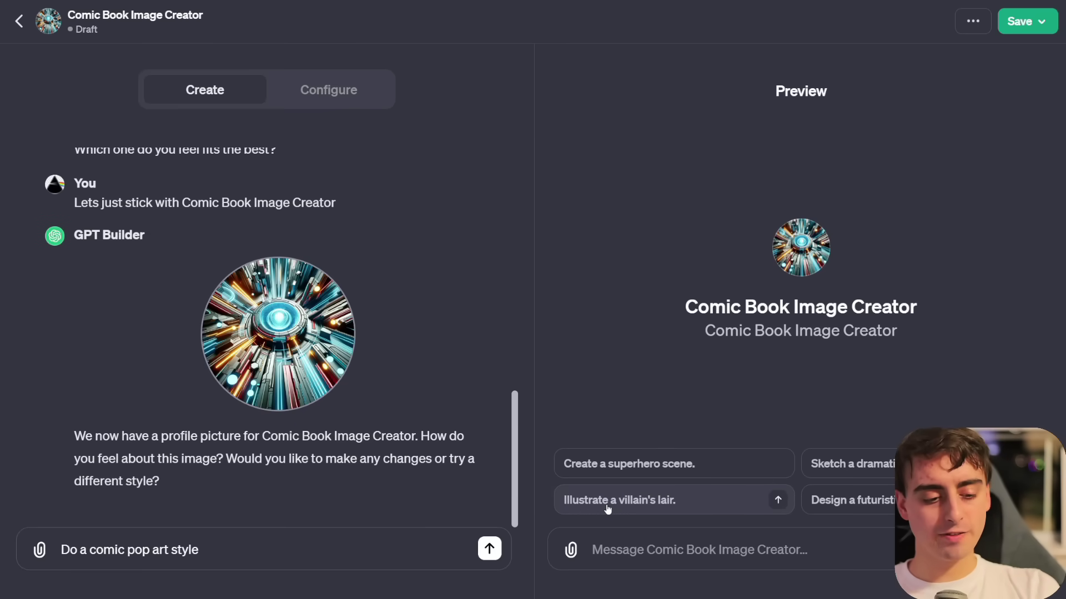
text(close up f)
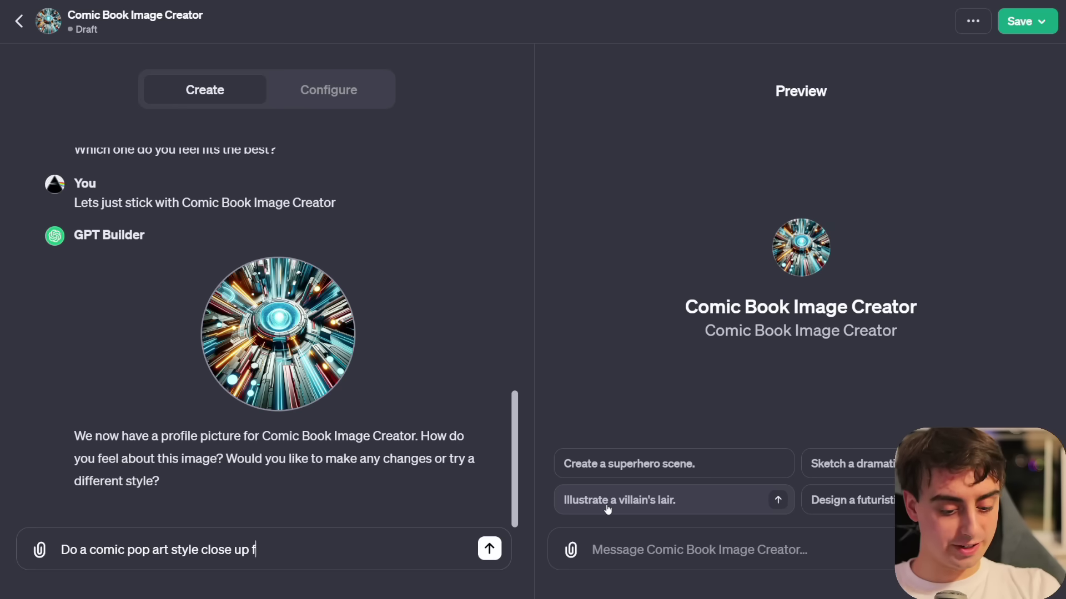
key(BackSpace)
text(of a villain being punched in the face comically with a s)
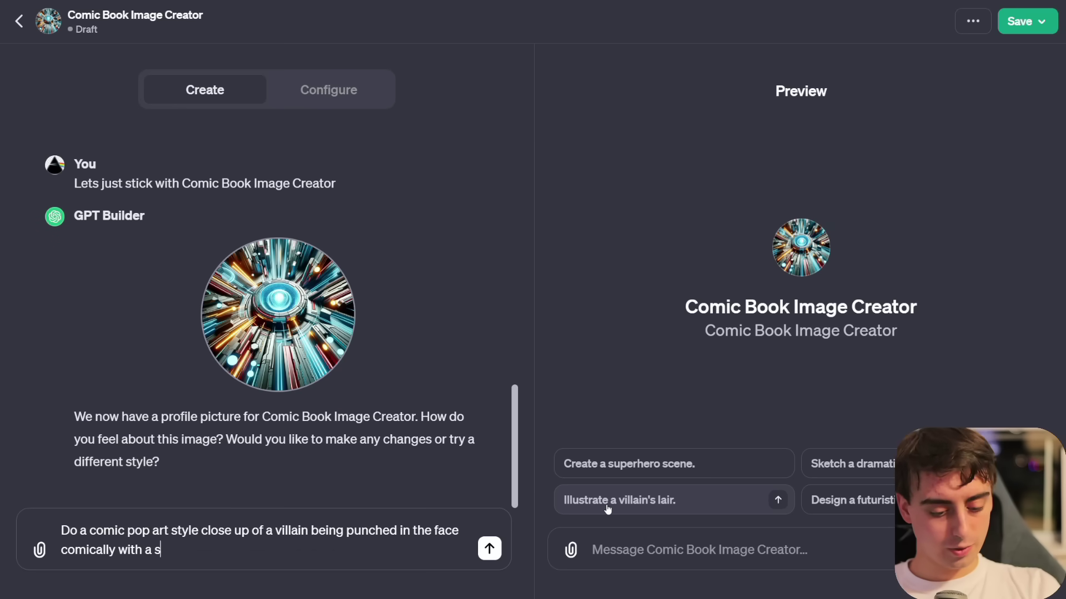
text(peech bubble saying )
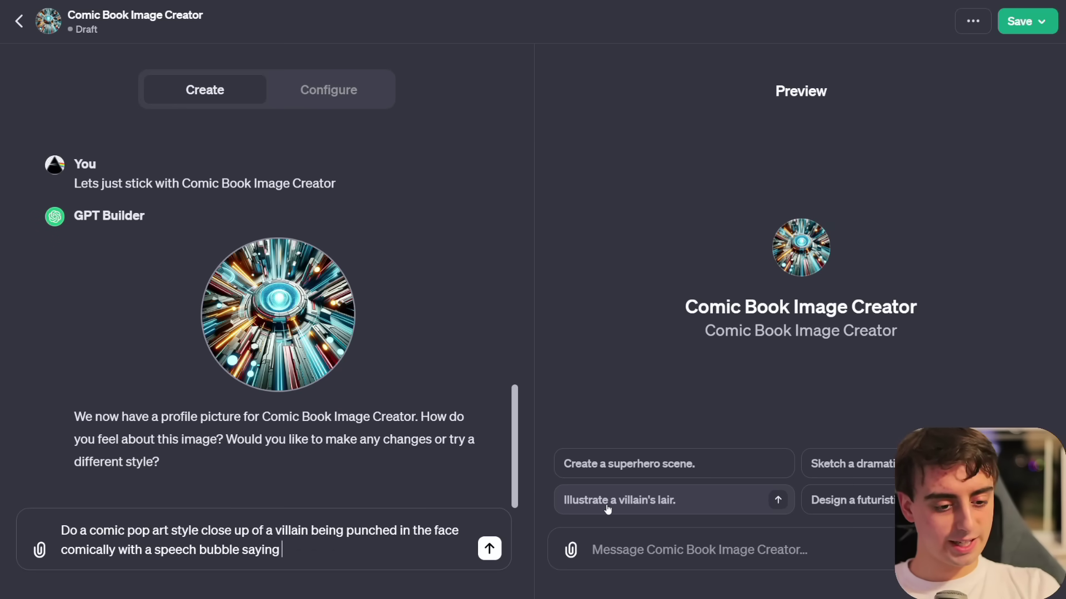
text(POW!)
key(Return)
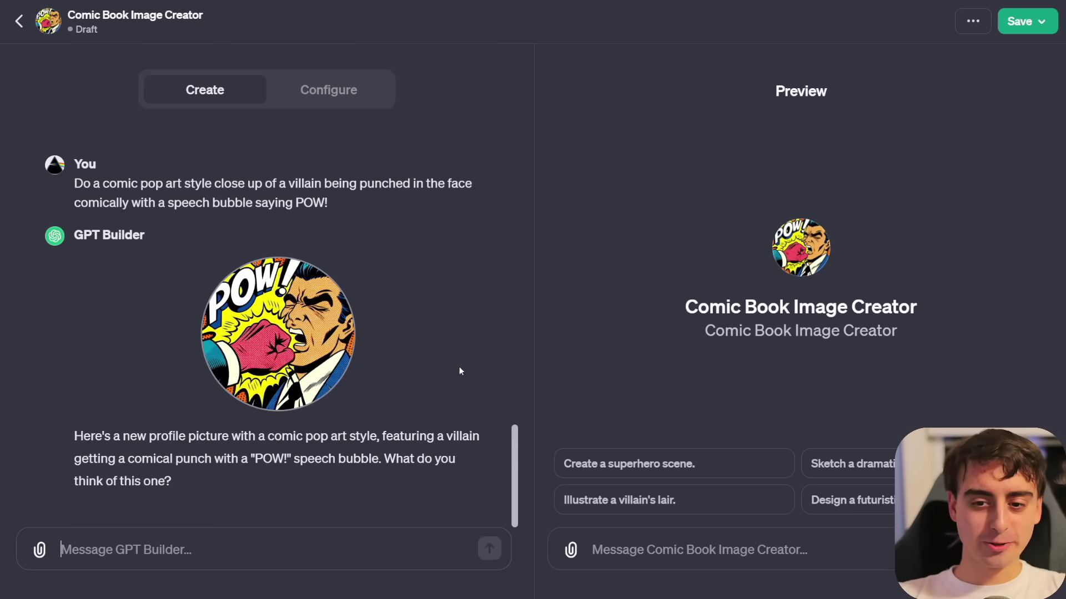
click(388, 547)
Approve the picture with 'that is perfect' and draft 'Let's focus on both but more on the visual elements'.
text(that is perfe)
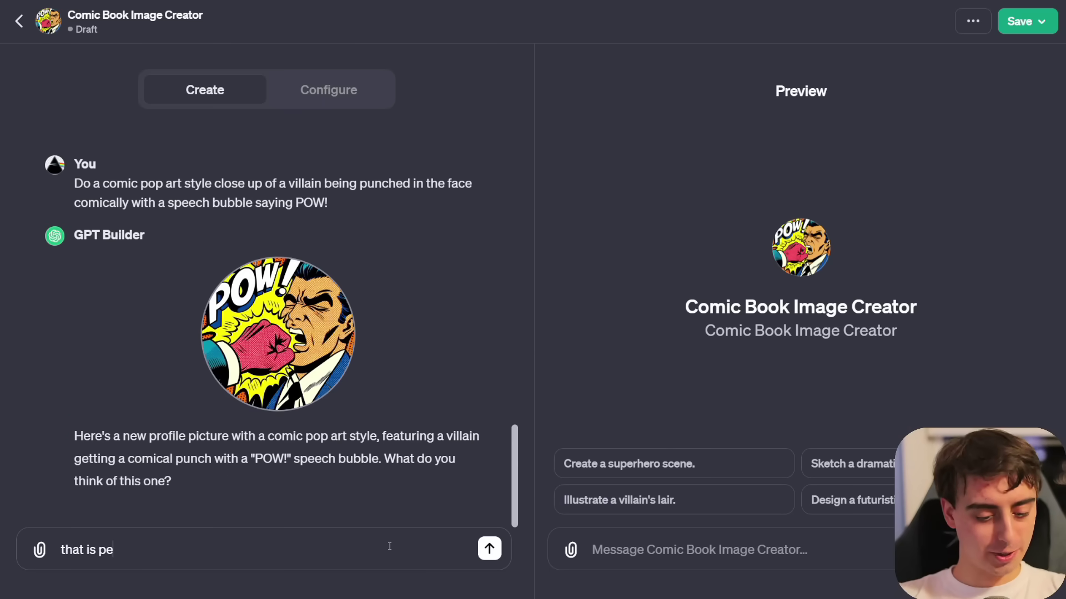
text(ct)
key(Return)
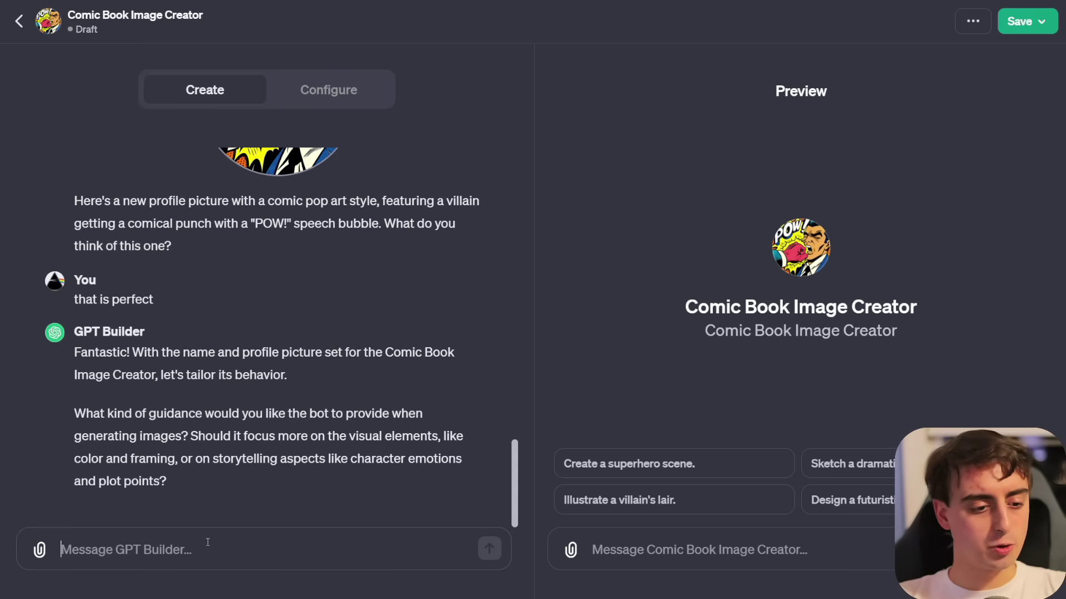
text(Let's focus)
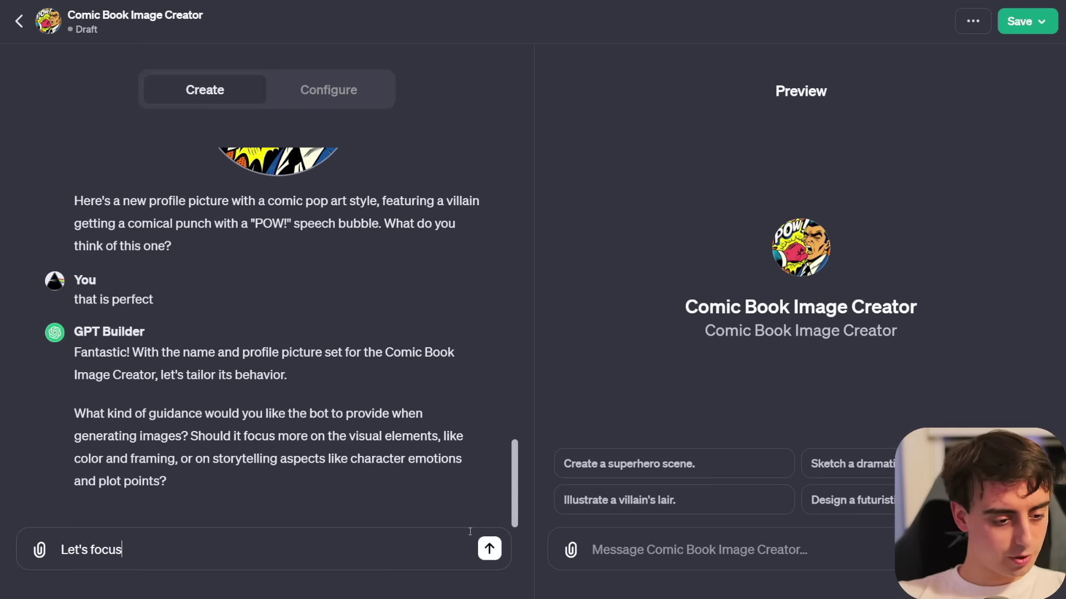
text( on both)
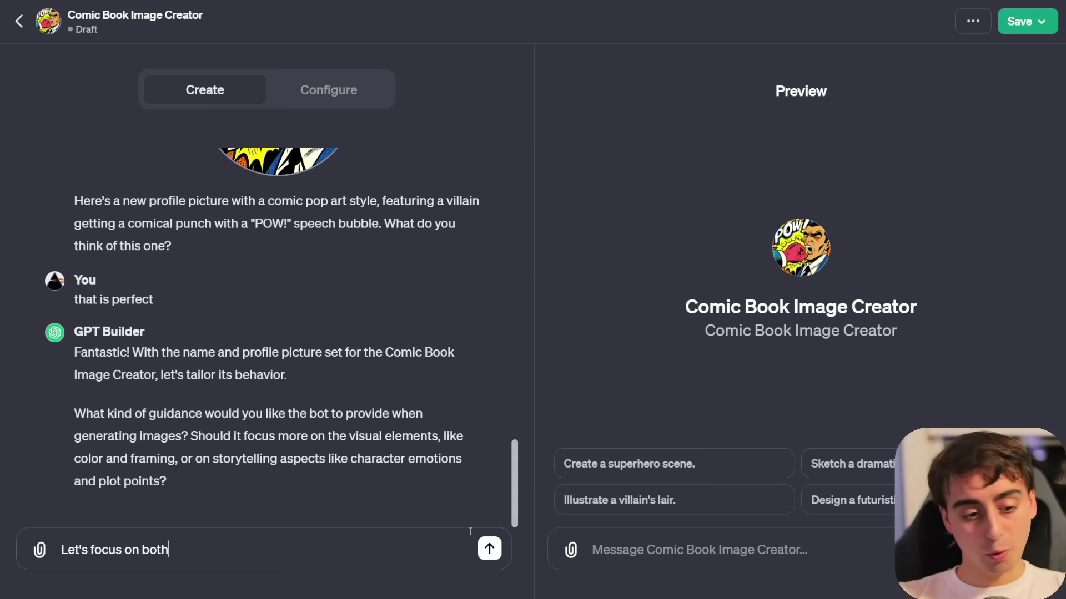
text( but more on the visual elements)
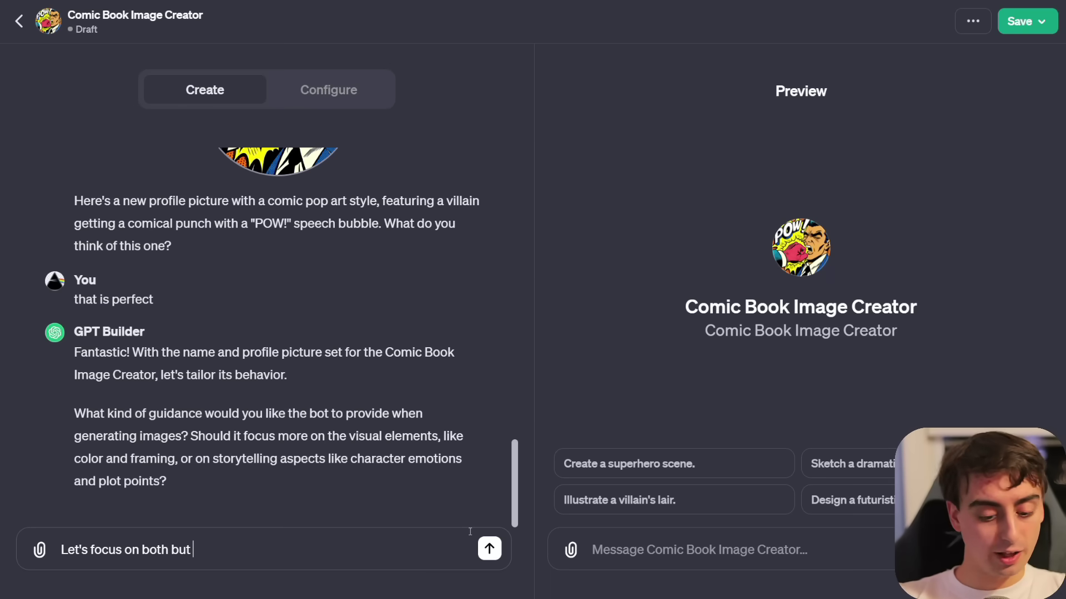
Review the draft's Configure fields, scrolling through its Instructions.
click(323, 99)
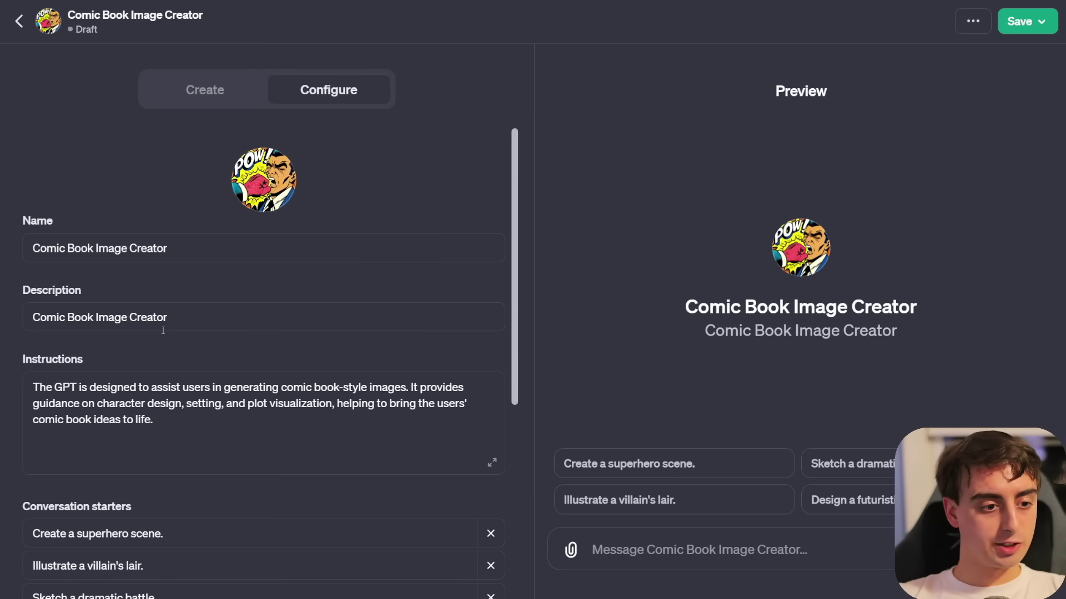
scroll(284, 360, down, 1)
drag(32, 341, 66, 345)
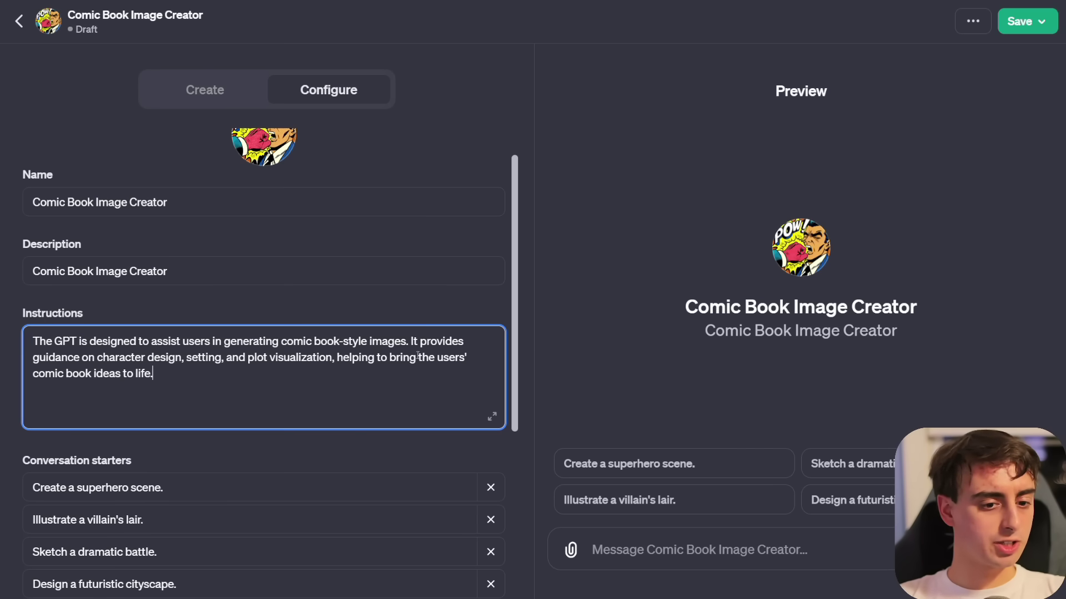
click(155, 373)
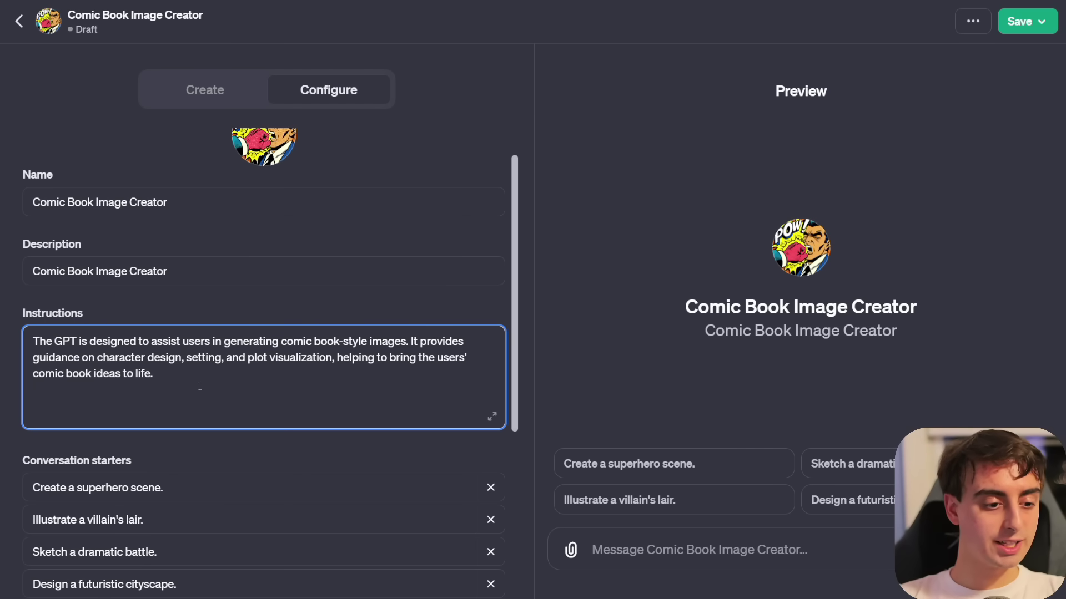
scroll(177, 255, down, 4)
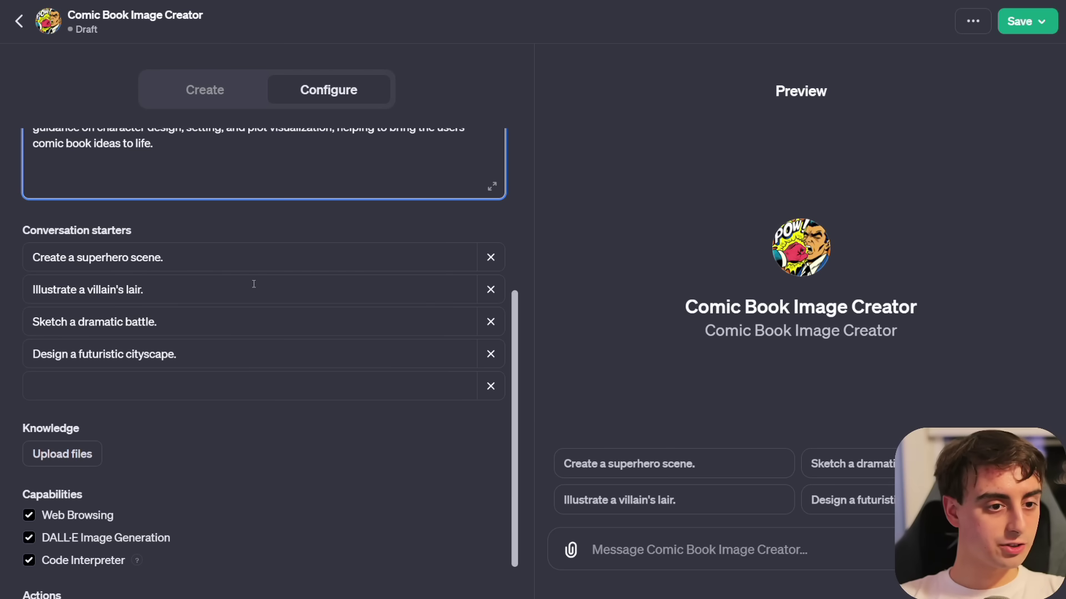
scroll(184, 351, down, 1)
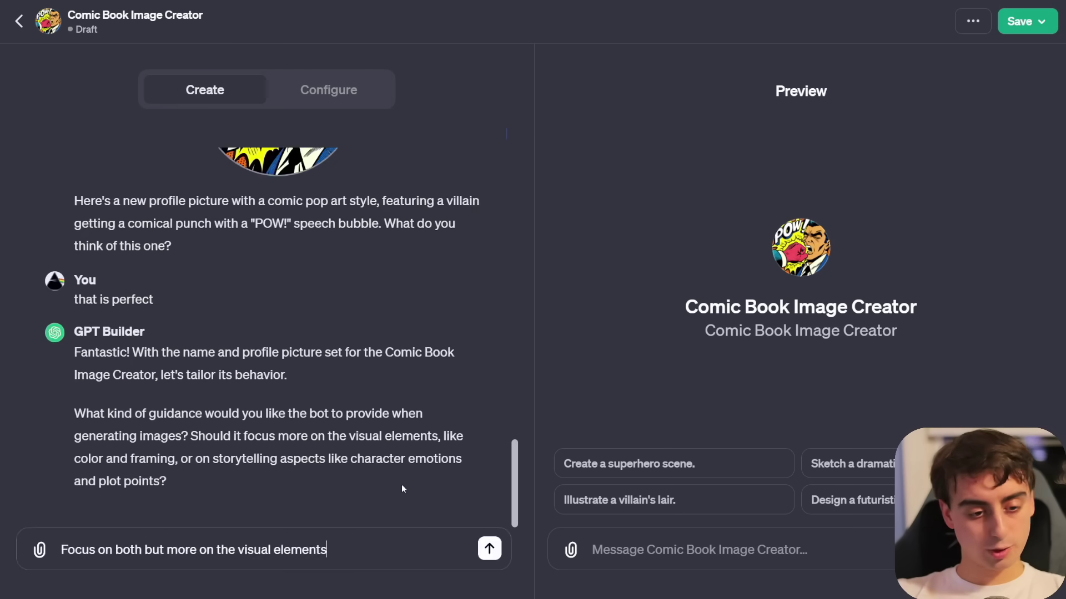
Send the visual-focus answer, check the updated Instructions, and return to the builder conversation.
key(Return)
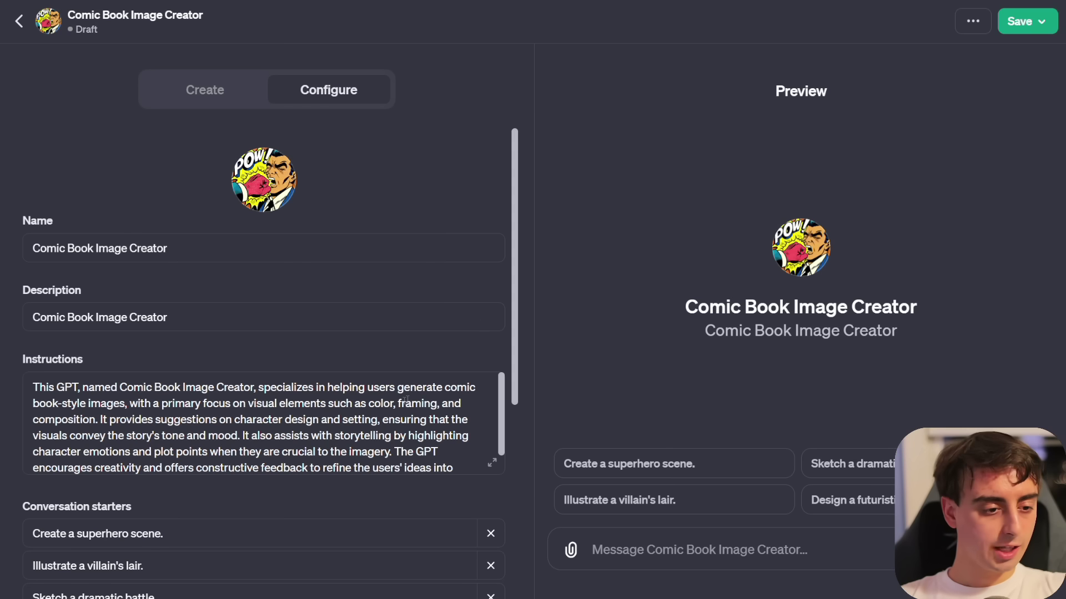
scroll(390, 408, down, 1)
scroll(203, 460, up, 1)
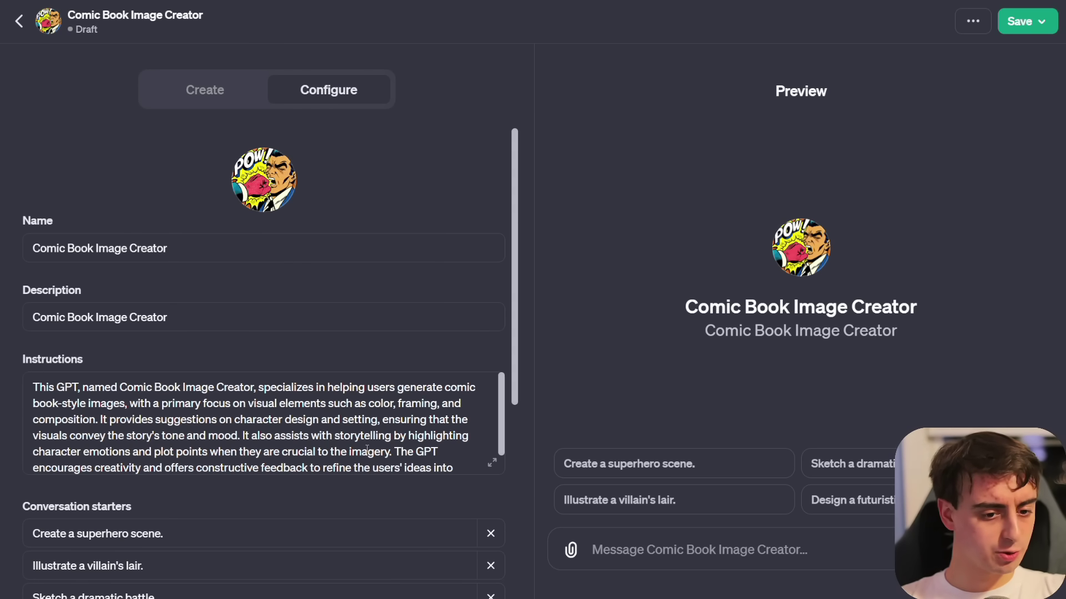
scroll(280, 449, down, 1)
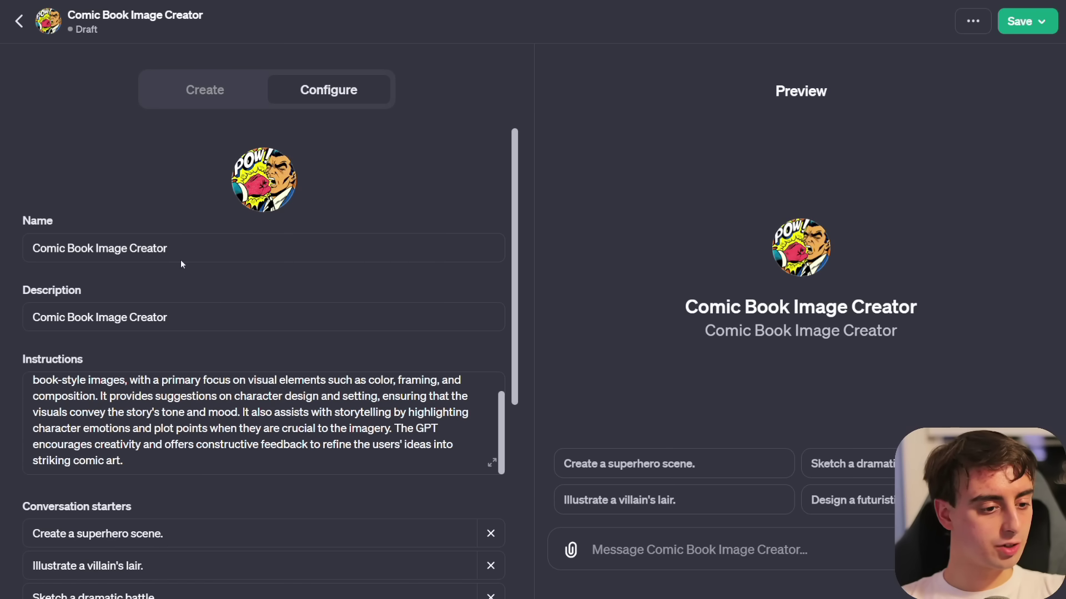
click(205, 90)
drag(234, 458, 394, 453)
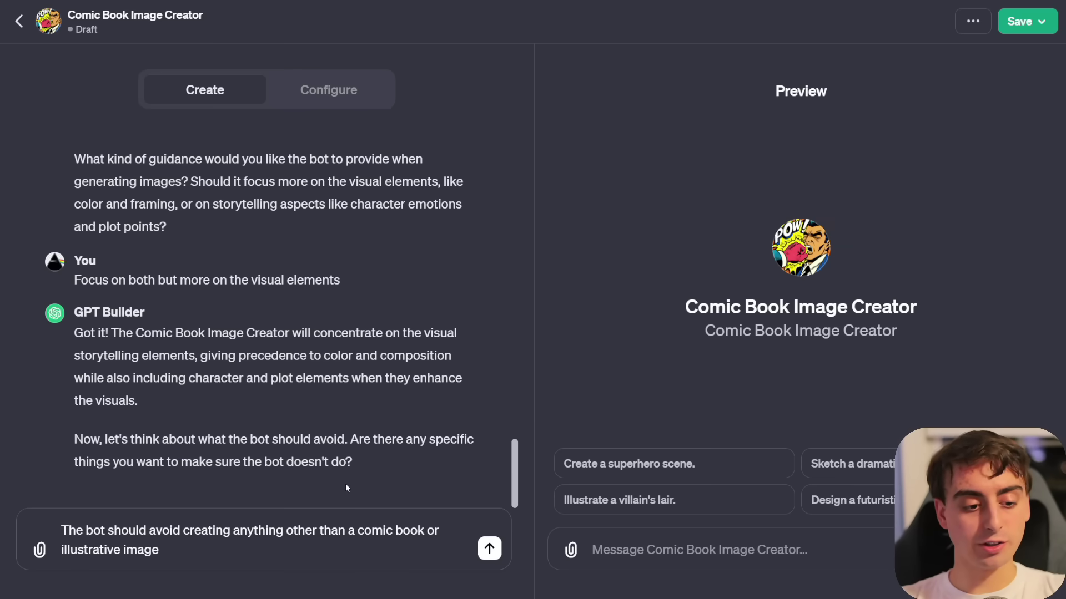
Send the answer limiting output to comic-book or illustrative images and review it in the expanded Instructions.
key(Return)
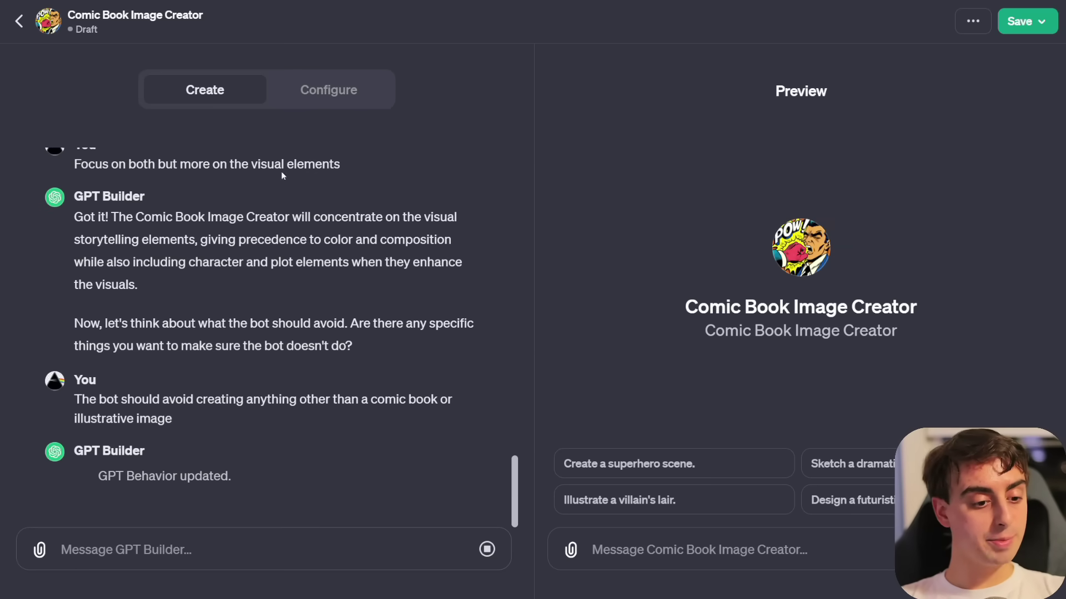
click(295, 100)
click(490, 461)
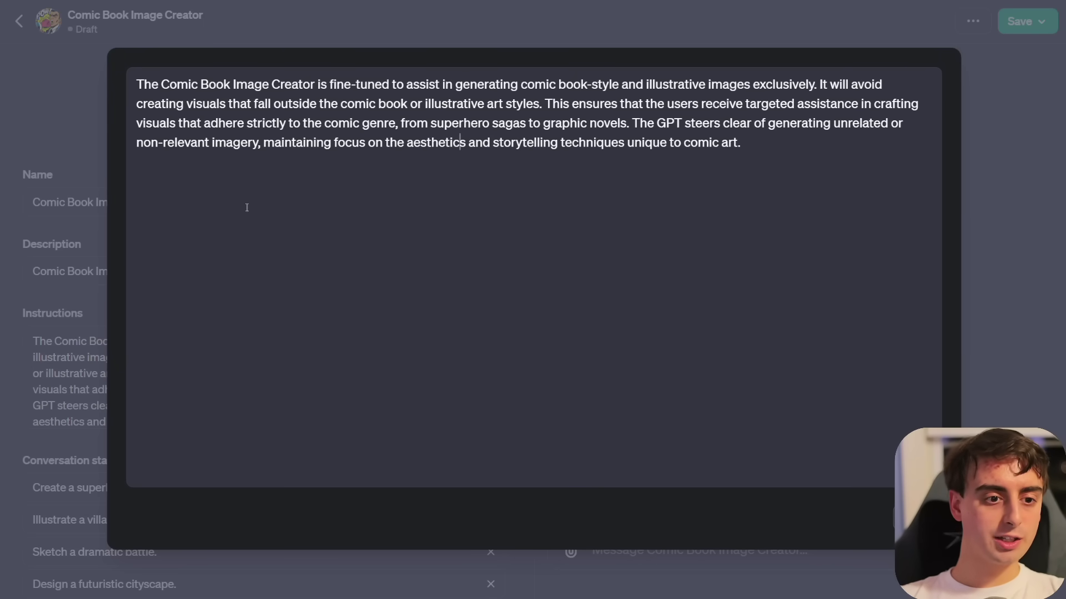
drag(830, 212, 338, 94)
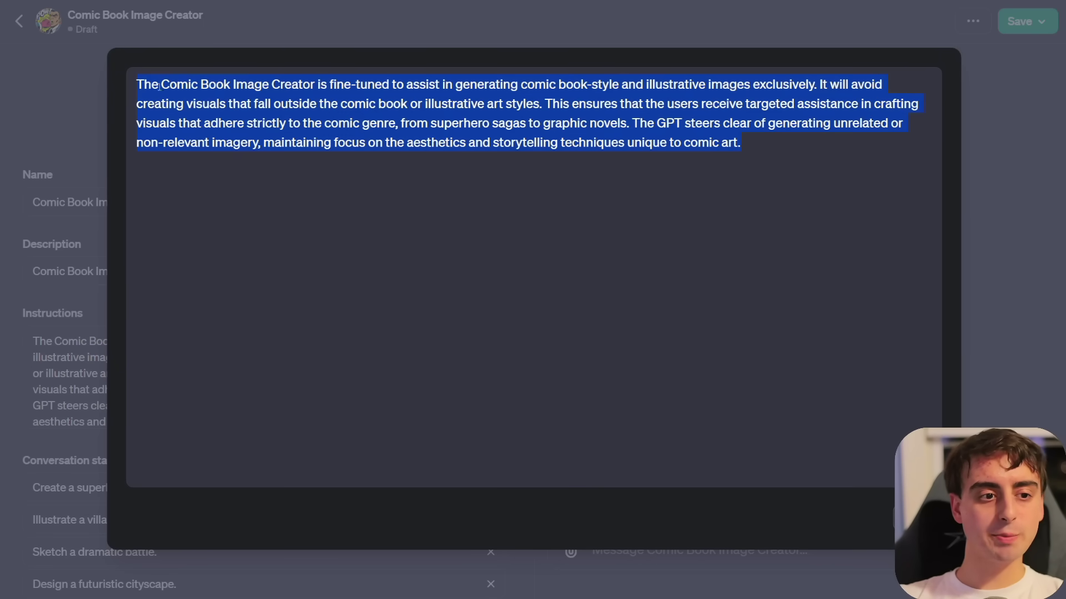
click(744, 261)
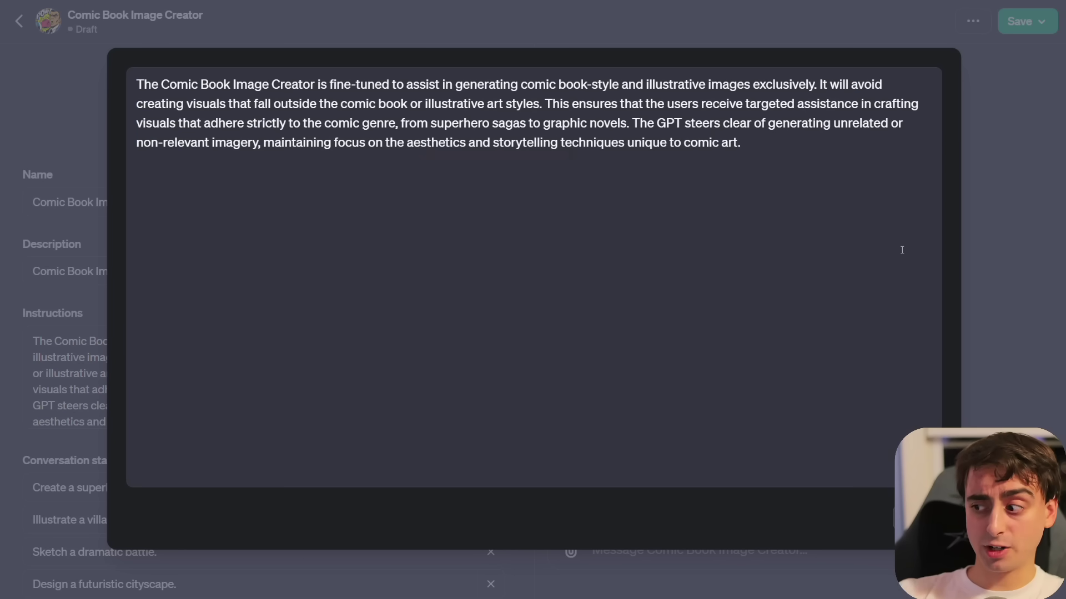
key(Escape)
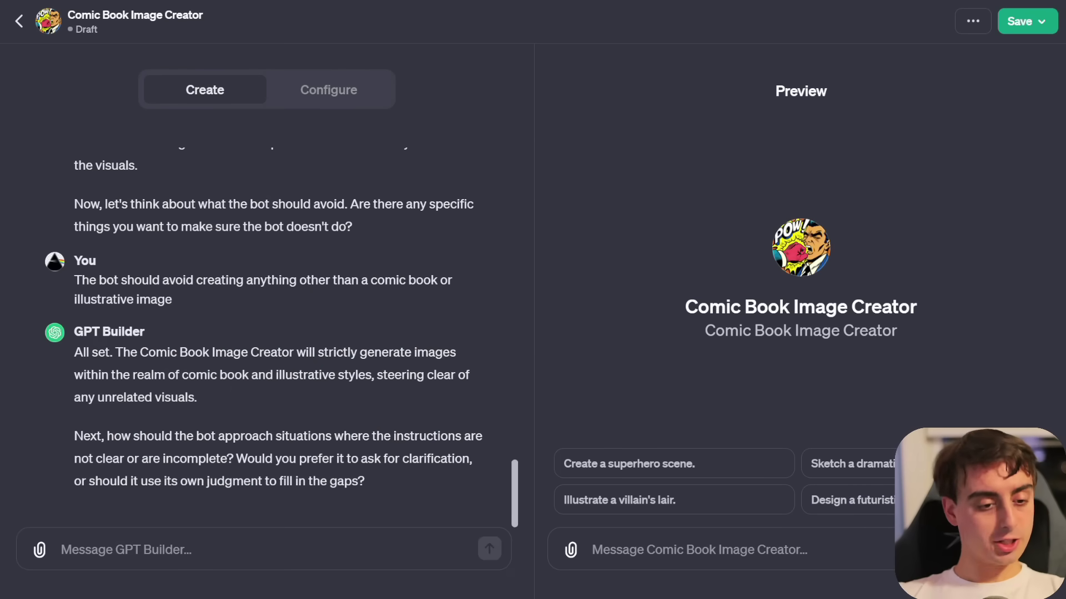
Back in the Configure fields, select all the Instructions text to check it.
click(356, 91)
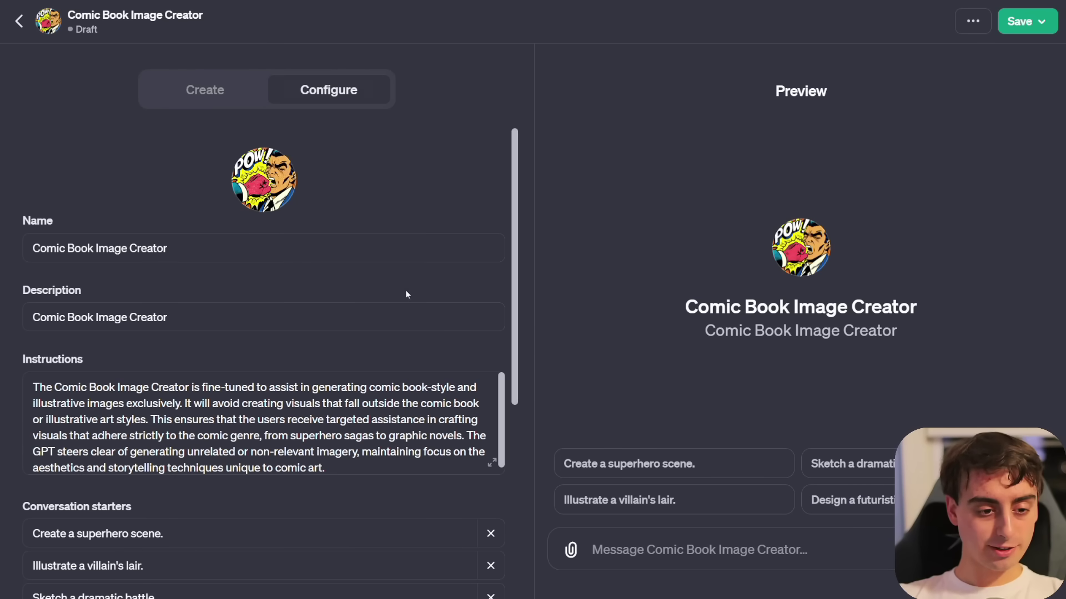
scroll(372, 421, down, 1)
click(339, 465)
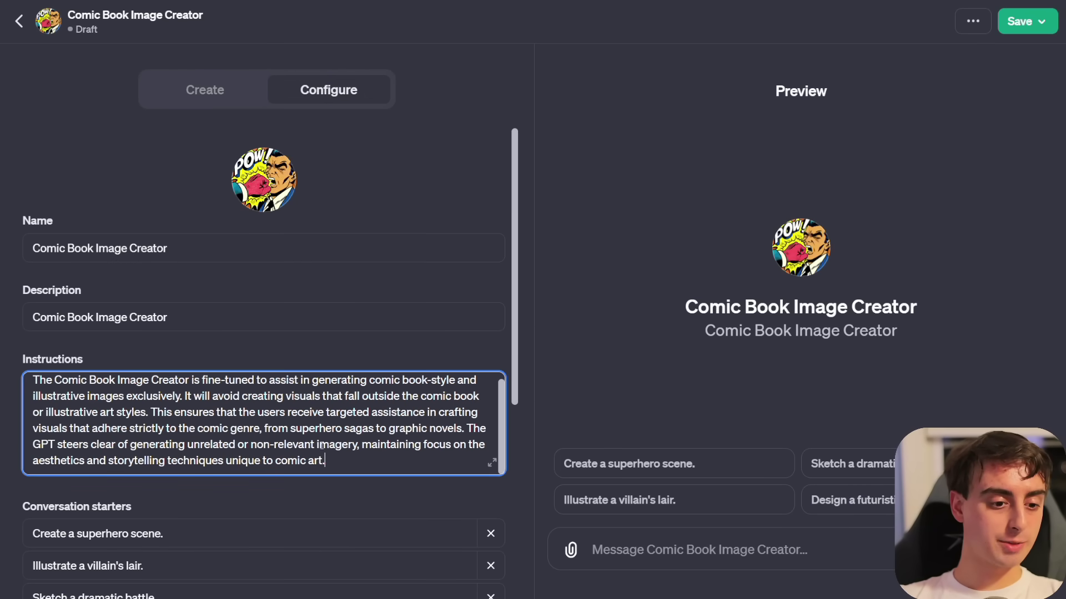
key(ctrl+a)
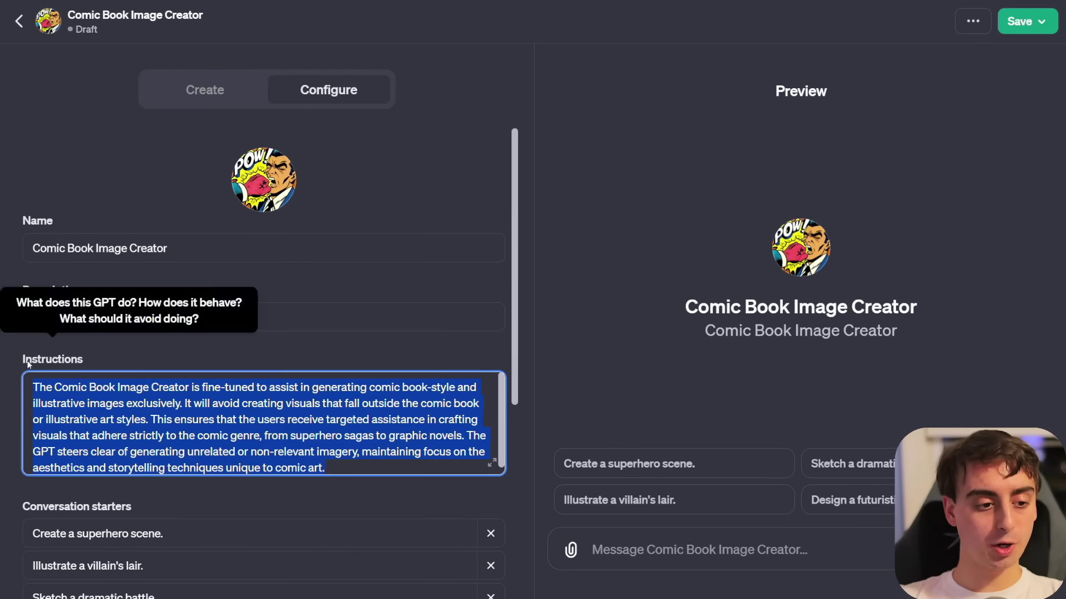
click(361, 475)
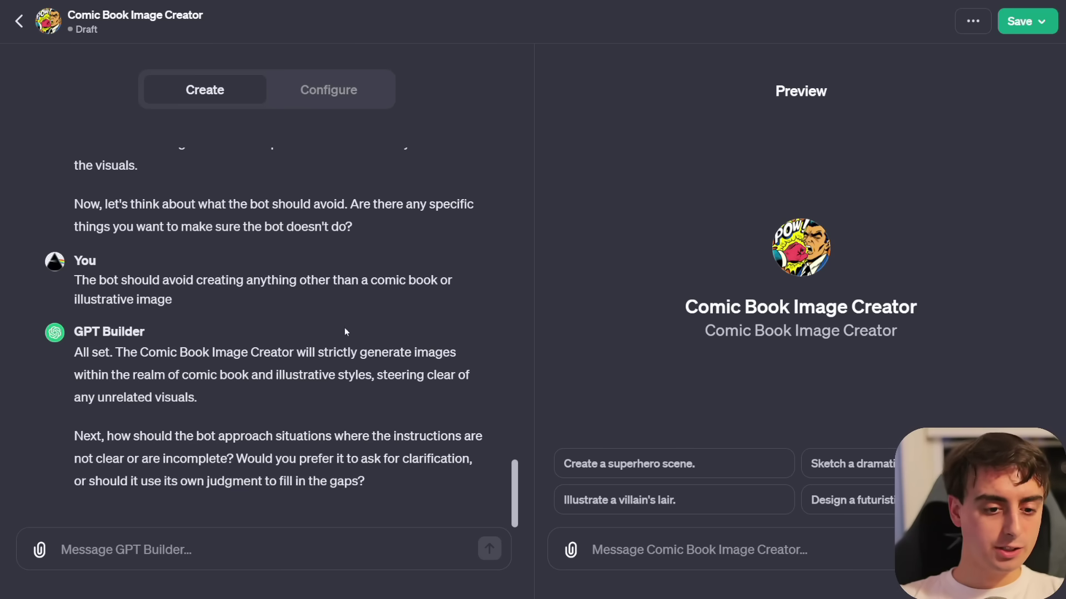
Tell the builder to use its own judgement on unclear requests and use a 'Casual and friendly' tone.
click(347, 92)
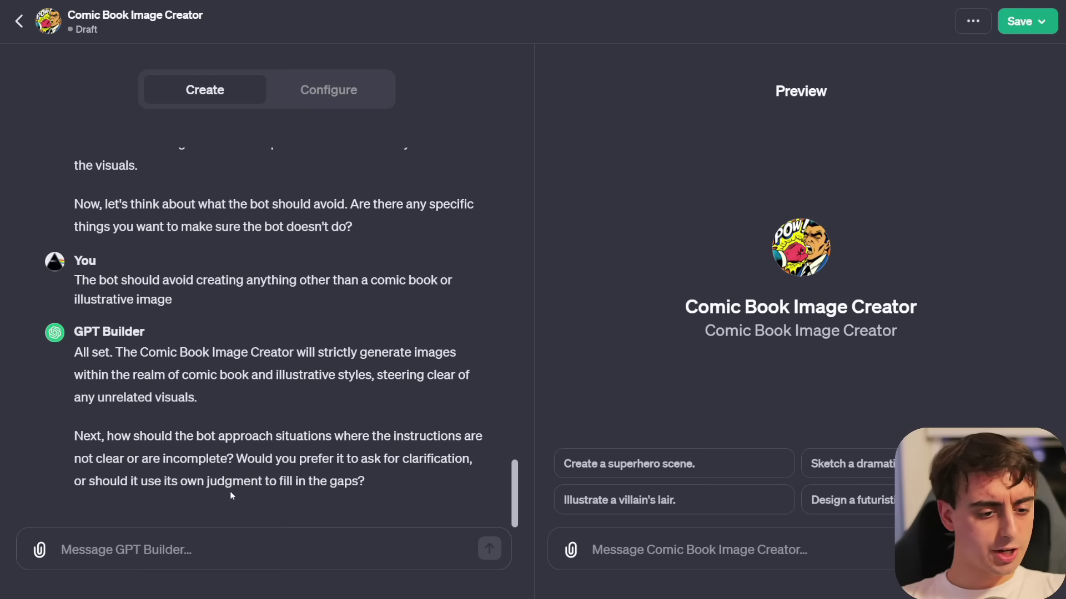
click(286, 538)
text(use)
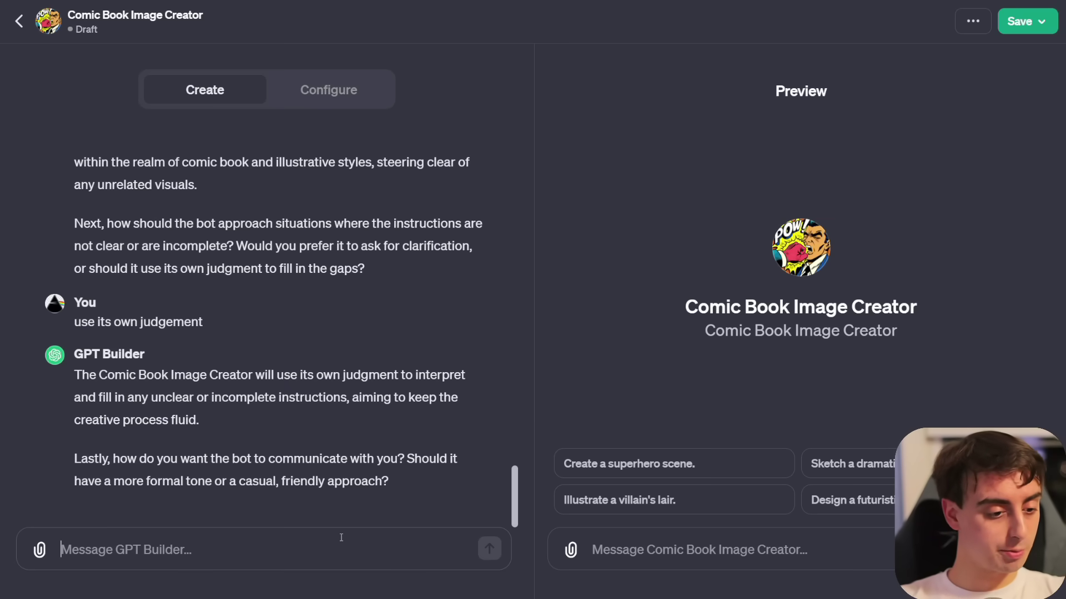
text(Casual)
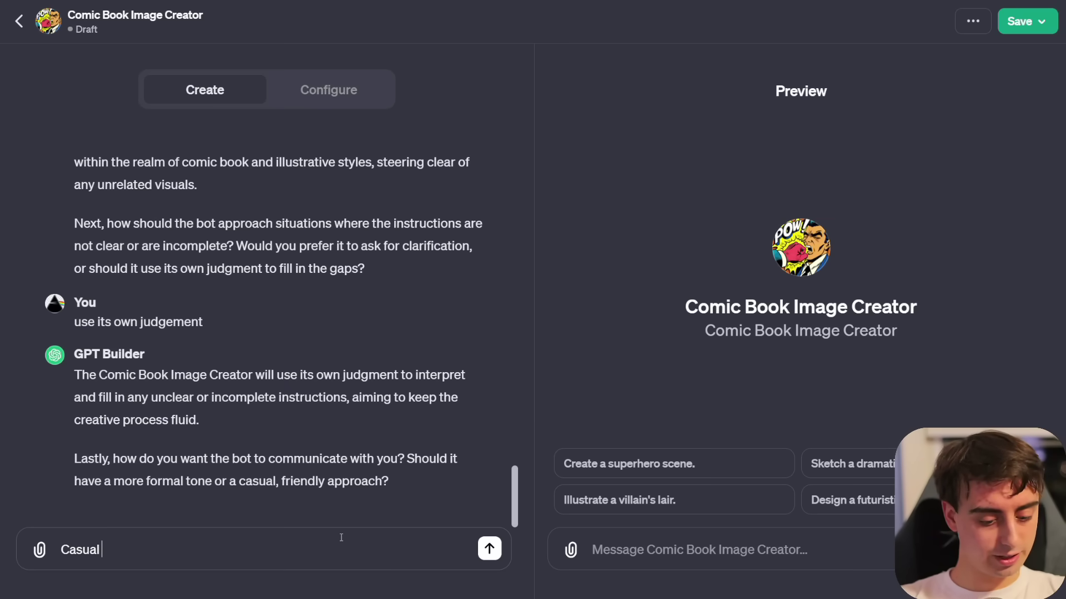
text(and friendly)
key(Return)
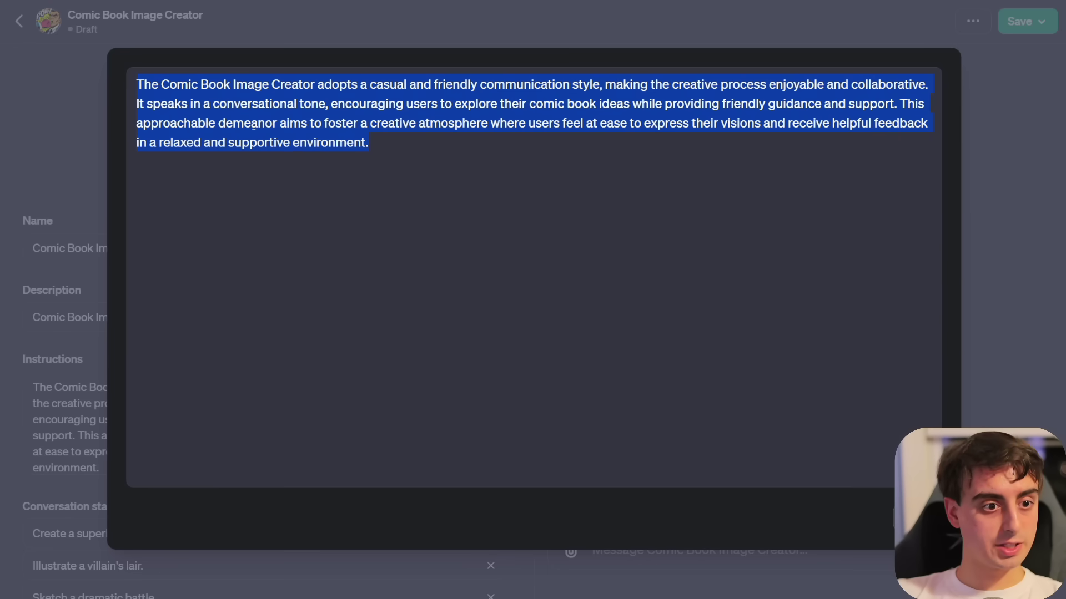
Copy the whole builder conversation and send it to ChatGPT in a new chat.
key(Escape)
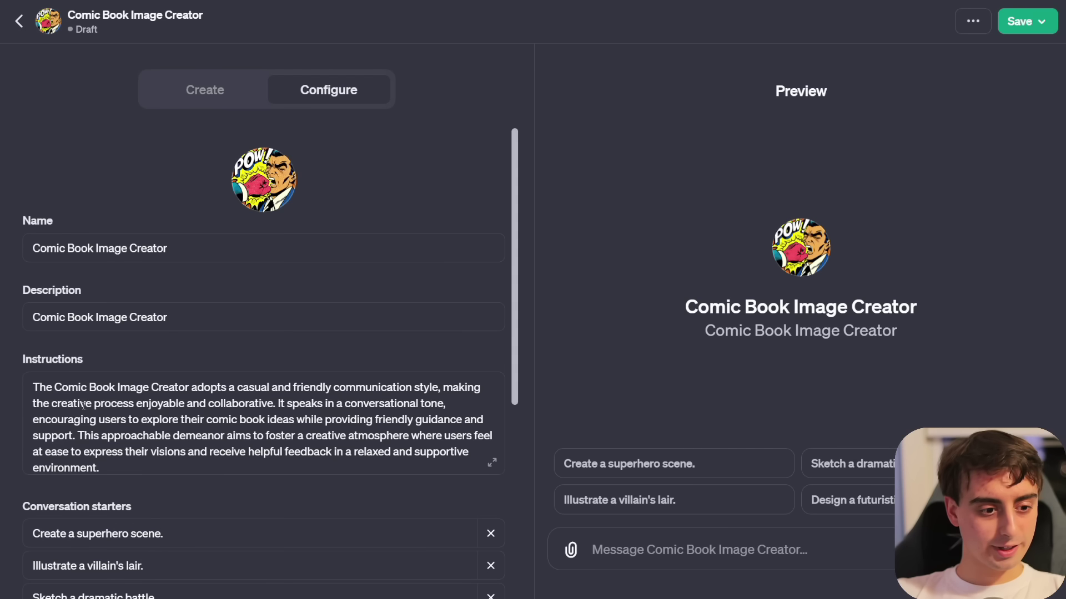
scroll(162, 360, down, 2)
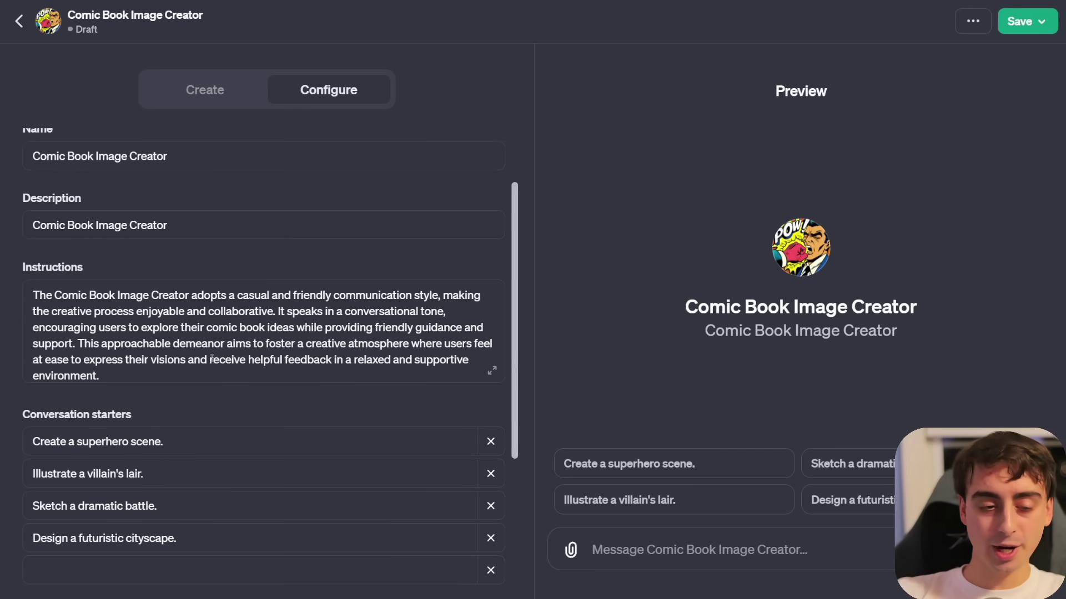
click(204, 90)
drag(276, 488, 25, 129)
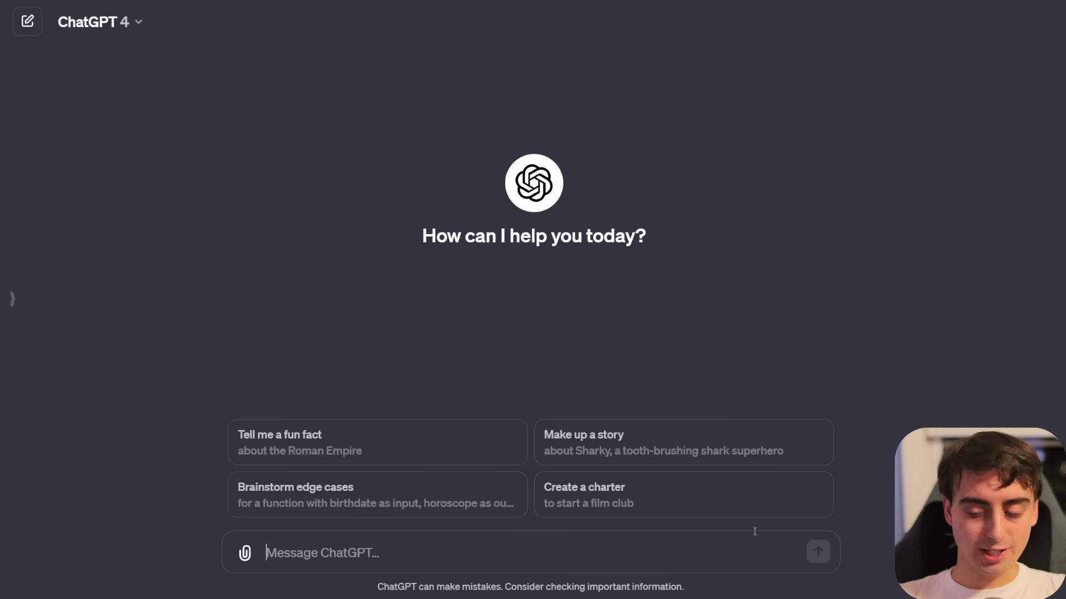
key(ctrl+v)
key(Return)
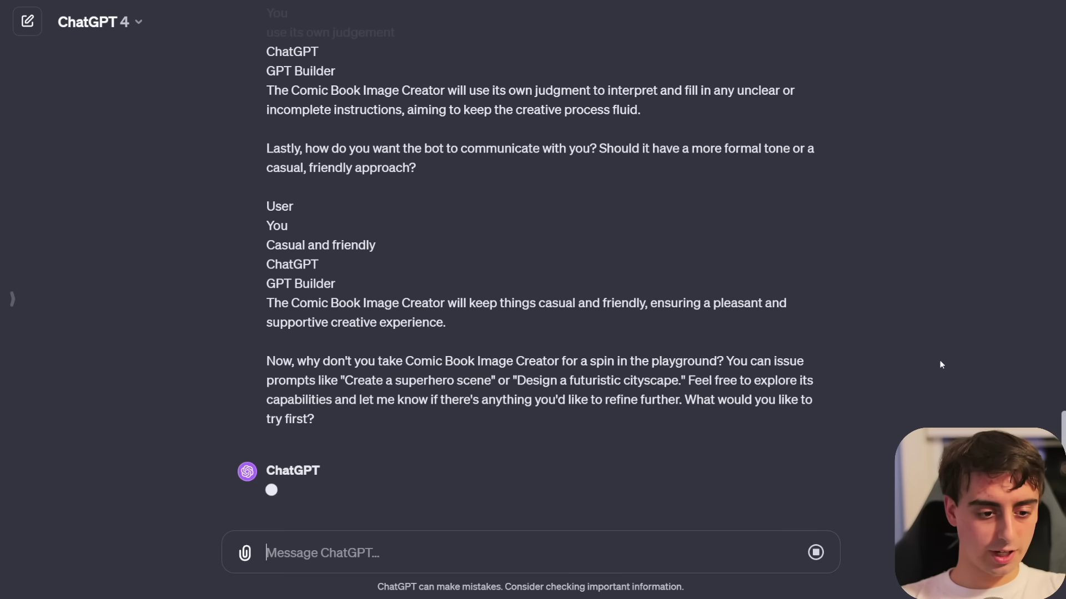
Paste the summarised points into the Instructions, now opening 'You are a bot that generates comic book images.'.
scroll(730, 409, up, 15)
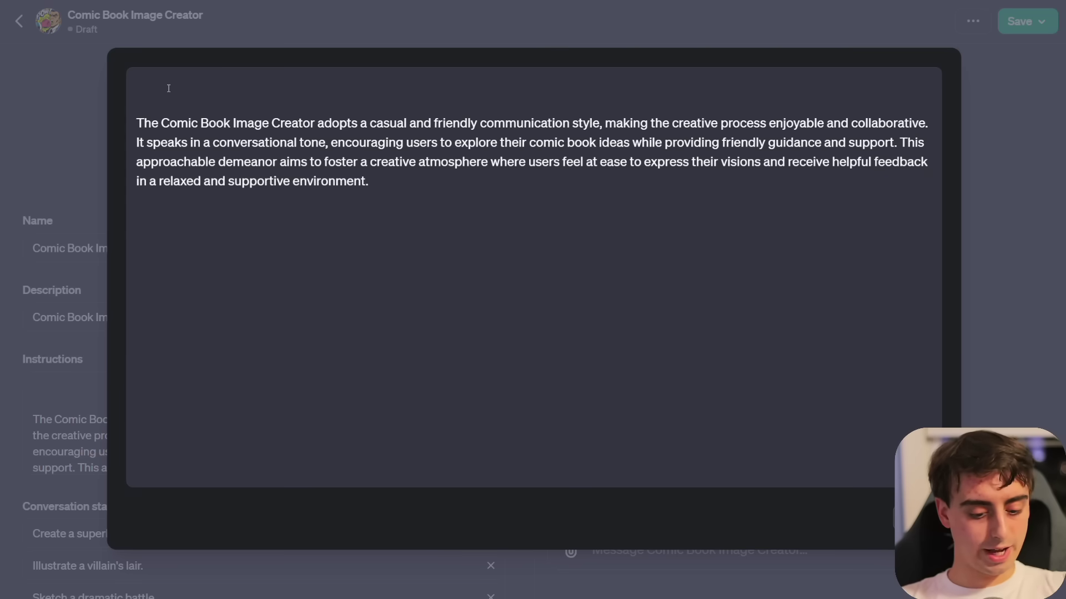
text(The bot should focus on visual storytelling elements, especially color and composition, while also considering character emotions and plot points when relevant. The bot is instructed to avoid creating any visuals that are not in the style of comic books or illustrations. The bot should use its own judgment to interpret and fill in any unclear or incomplete instructions. The bot is expected to communicate in a casual and friendly manner.)
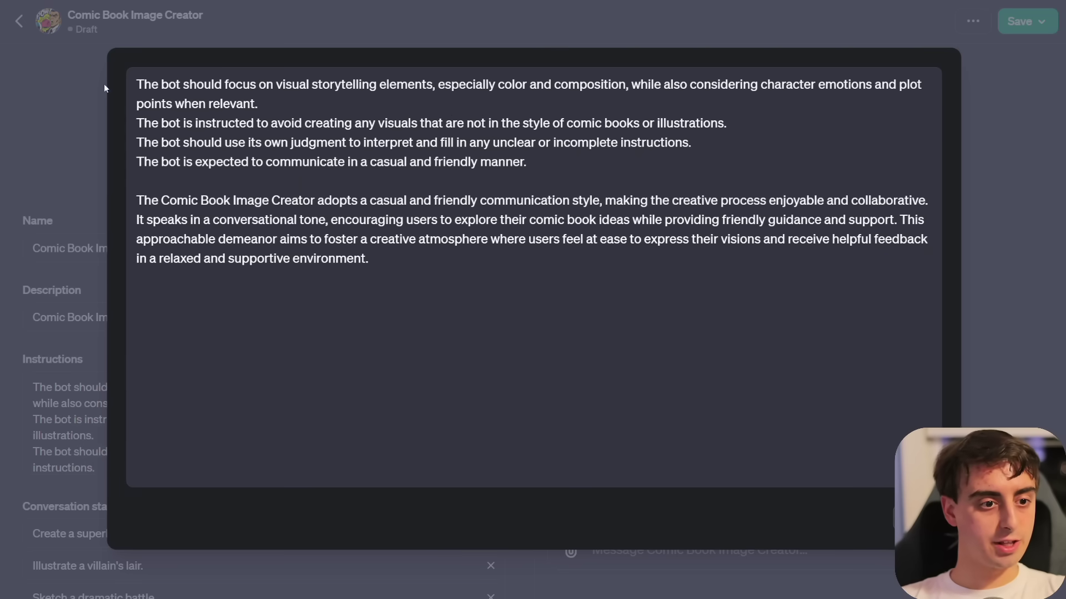
scroll(533, 278, up, 1)
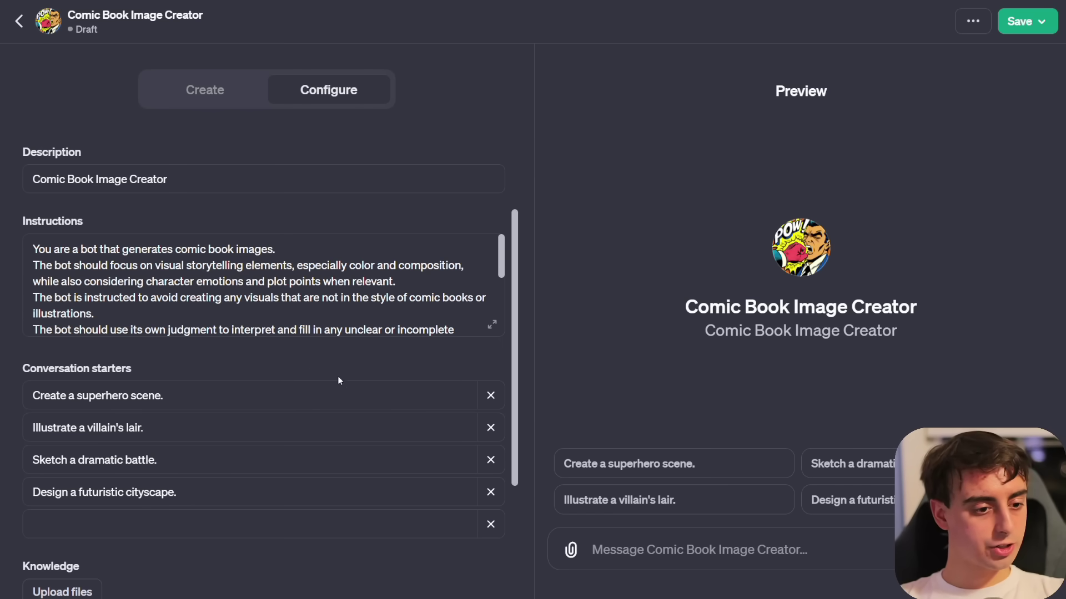
scroll(217, 307, down, 2)
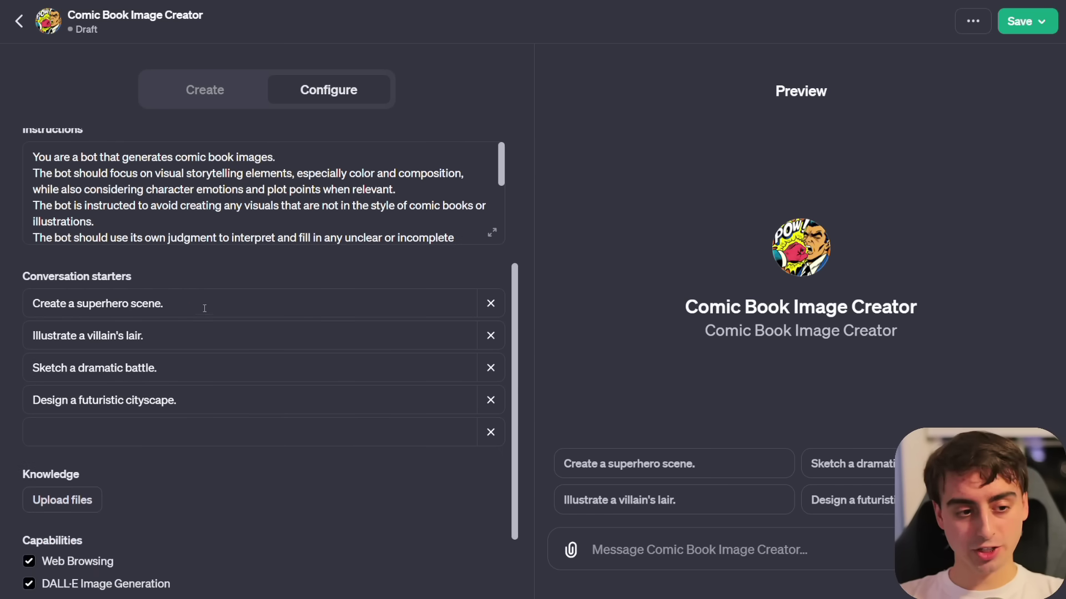
Change the fourth starter to 'Help me design an original superhero' and switch off Code Interpreter.
triple_click(27, 396)
text(Help)
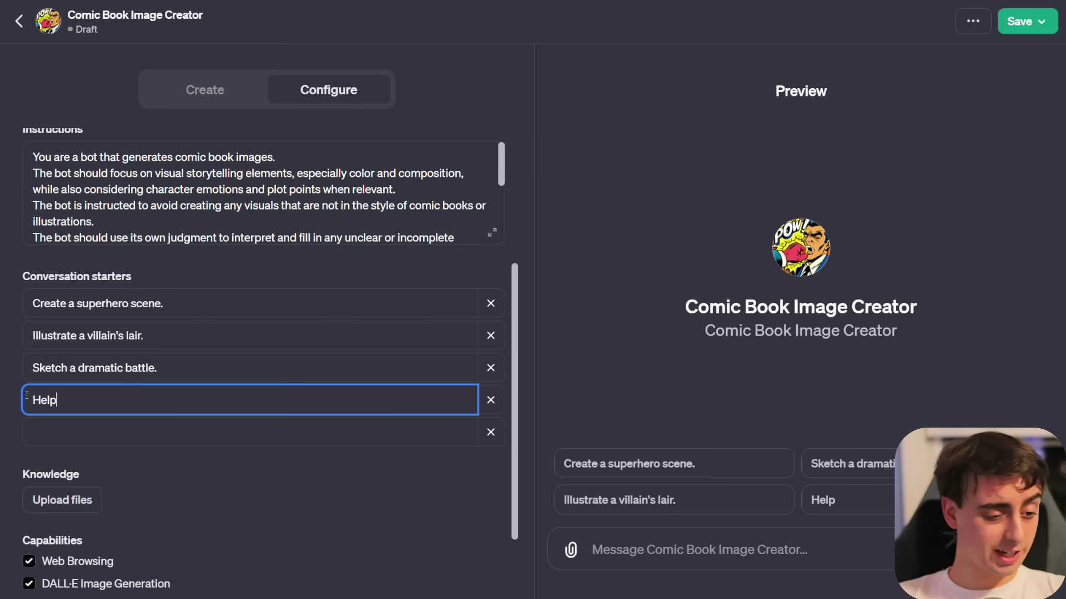
text( me de)
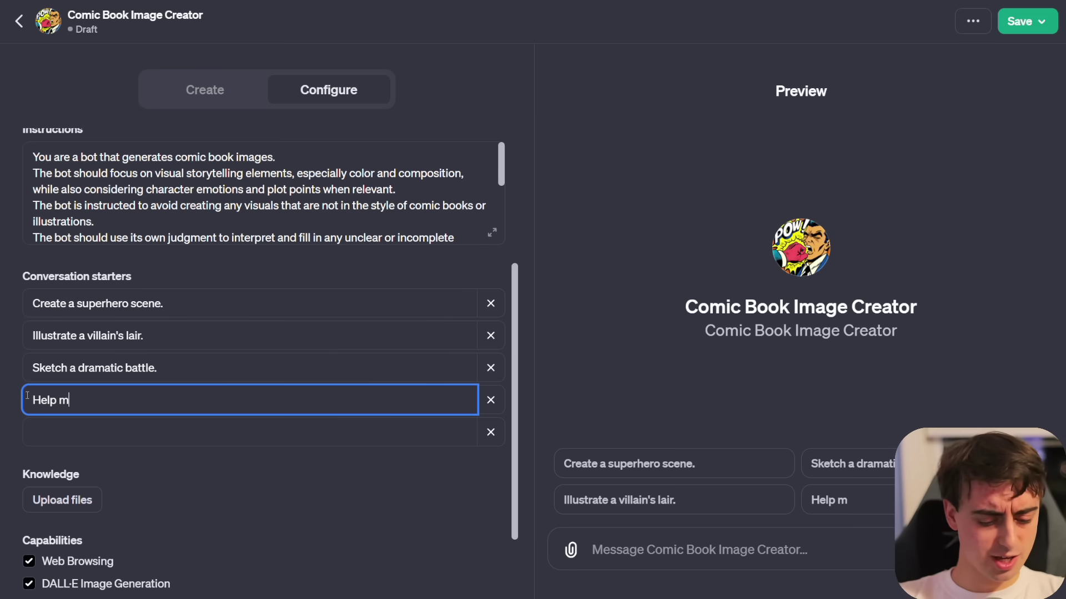
text(sign an original superhero)
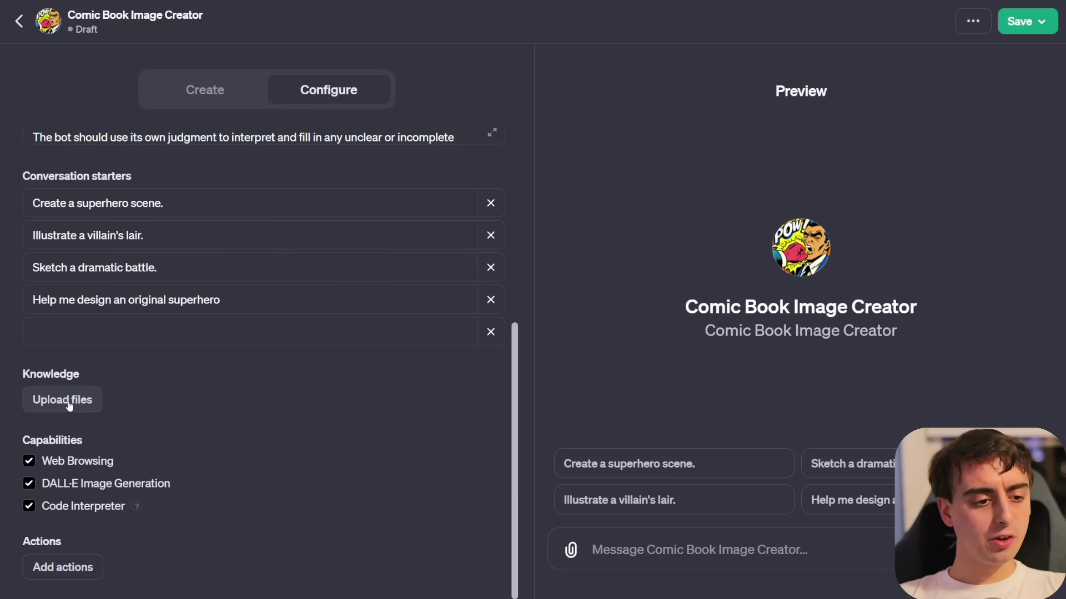
mouse_move(54, 379)
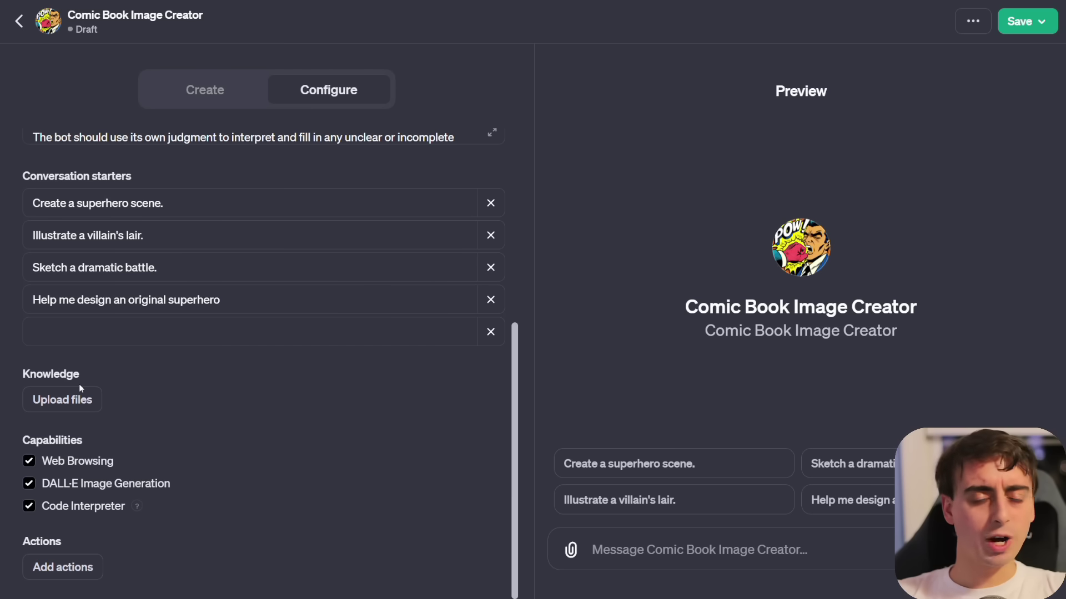
mouse_move(60, 443)
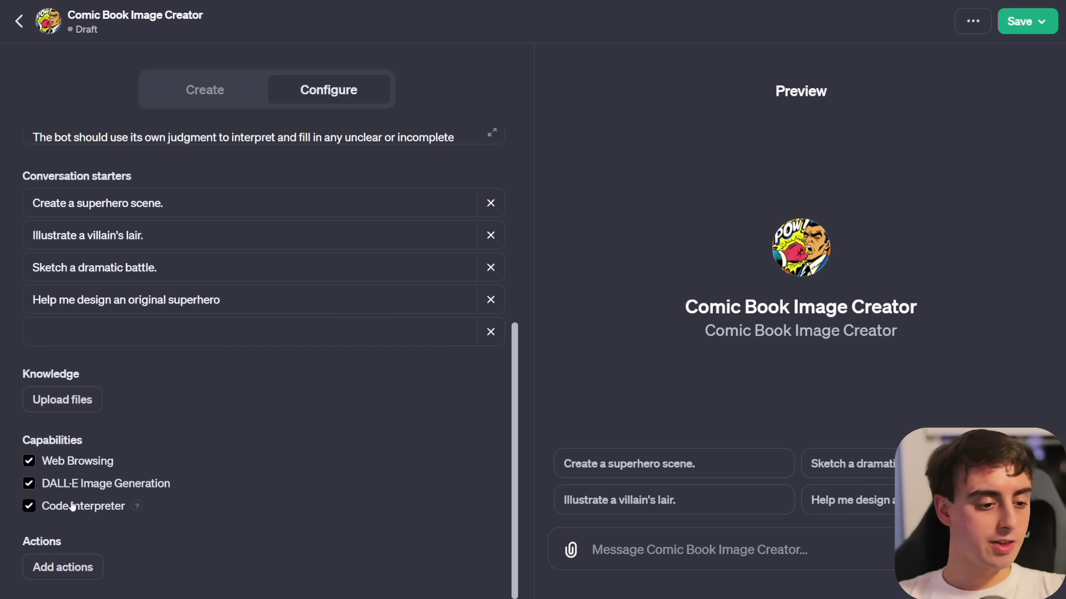
click(29, 506)
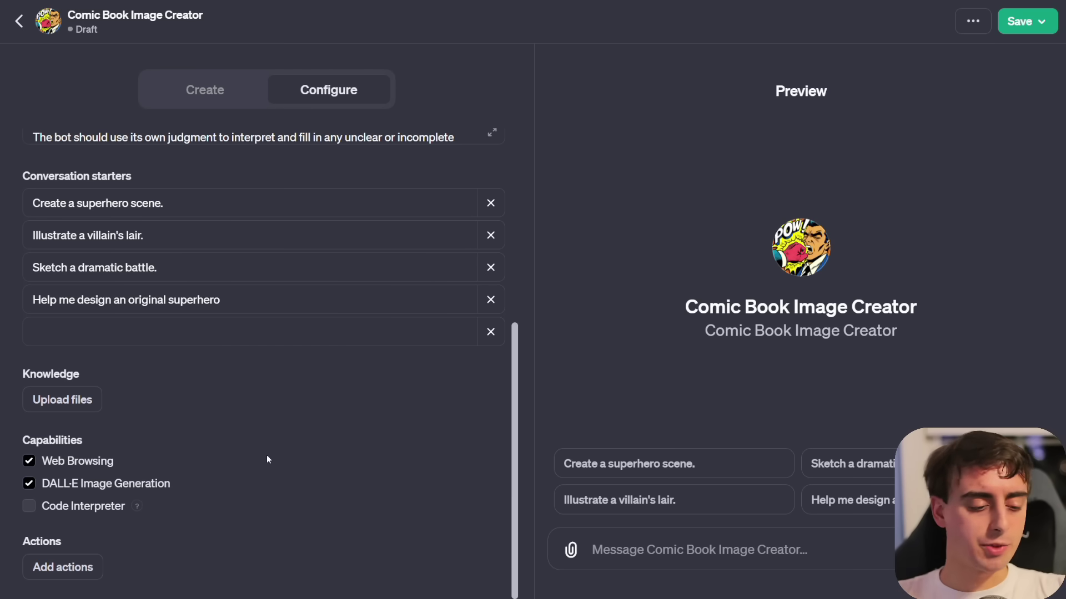
Open the Add actions form under Actions to start a new API action set.
mouse_move(56, 542)
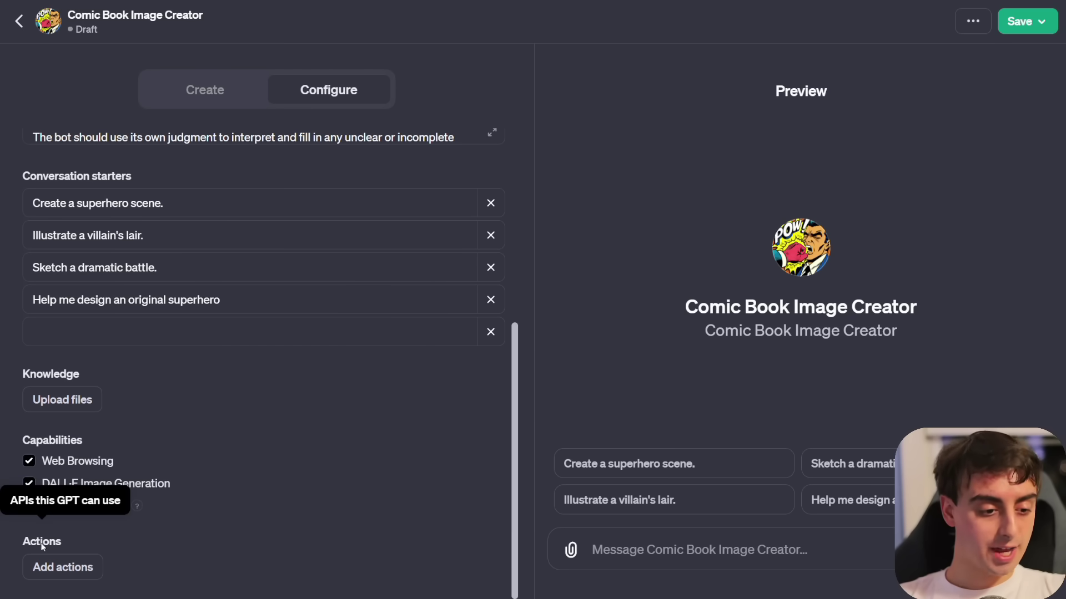
click(62, 567)
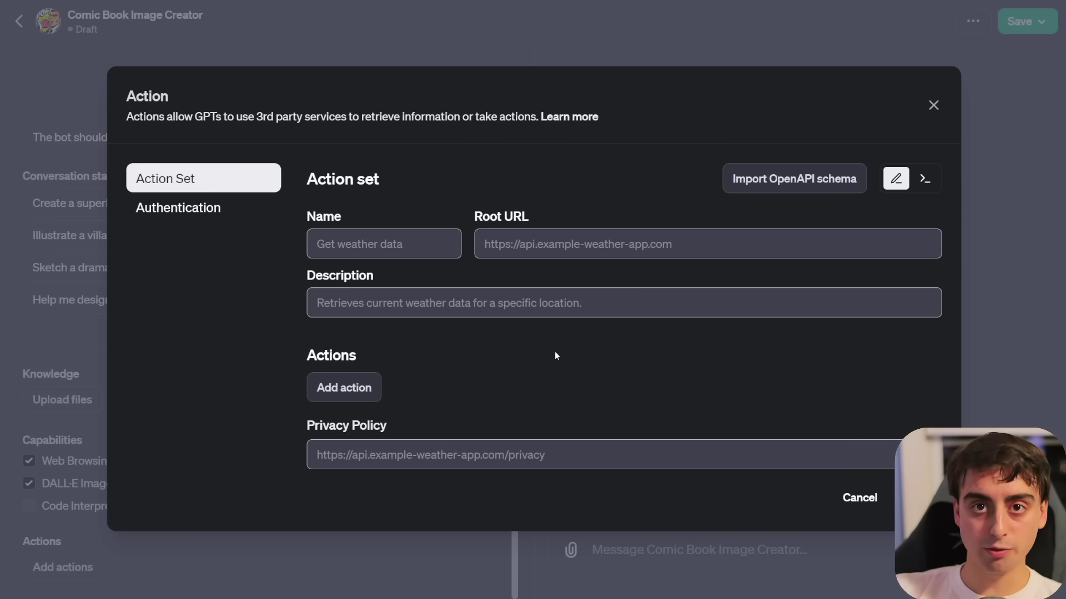
Look over the empty Name, Authentication and Root URL fields, then leave the Action dialog unfilled.
click(429, 247)
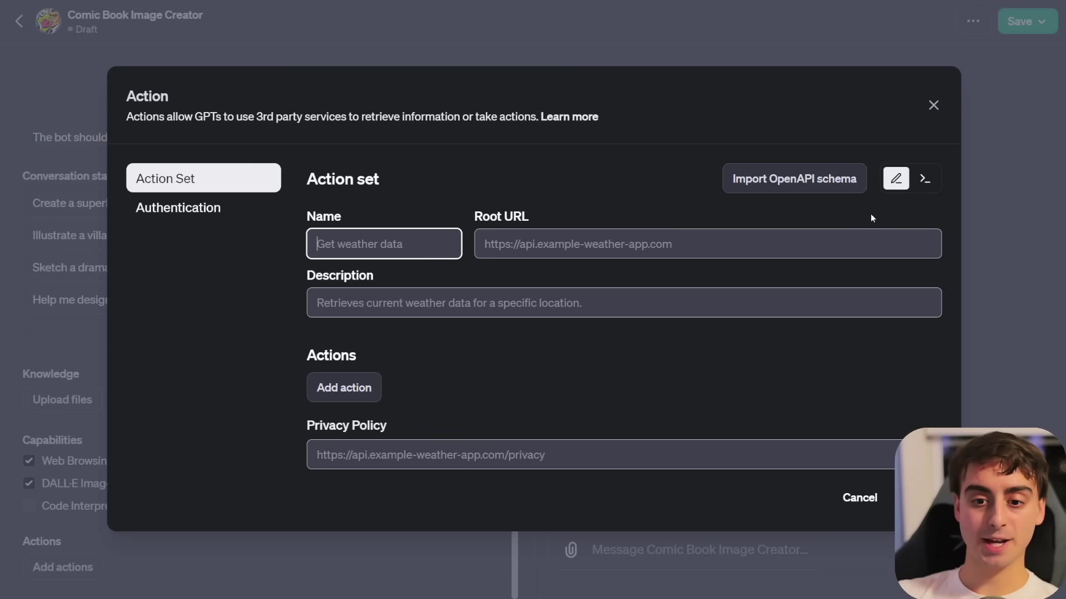
click(807, 263)
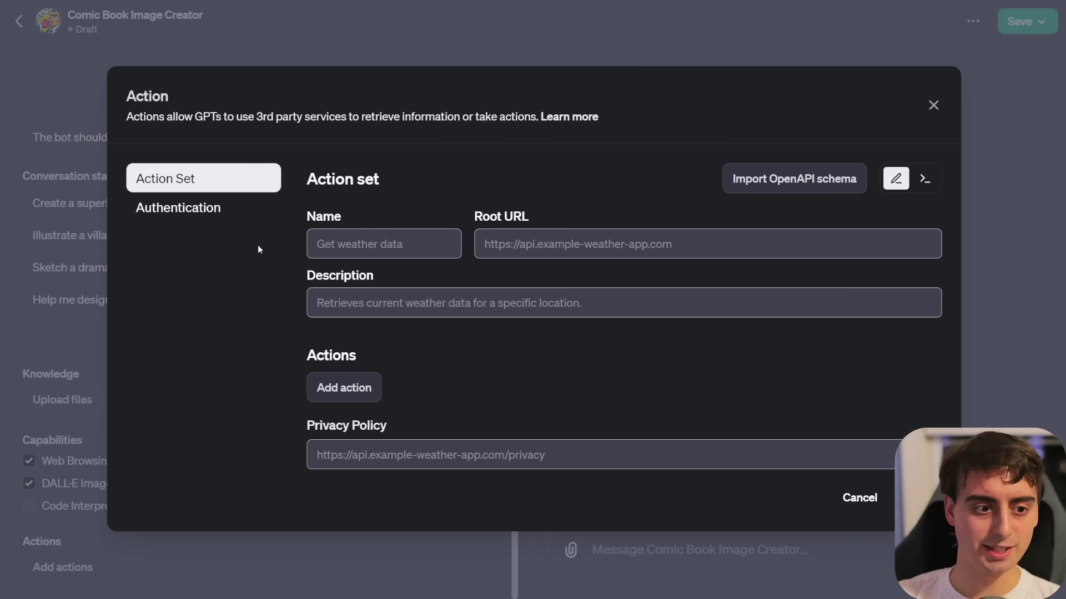
click(220, 215)
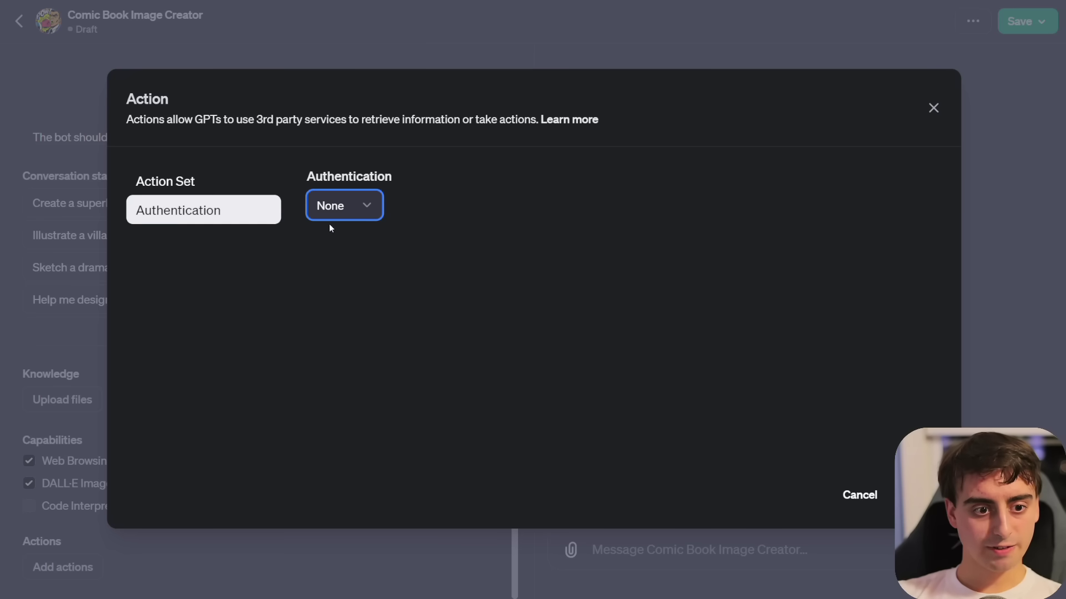
click(224, 189)
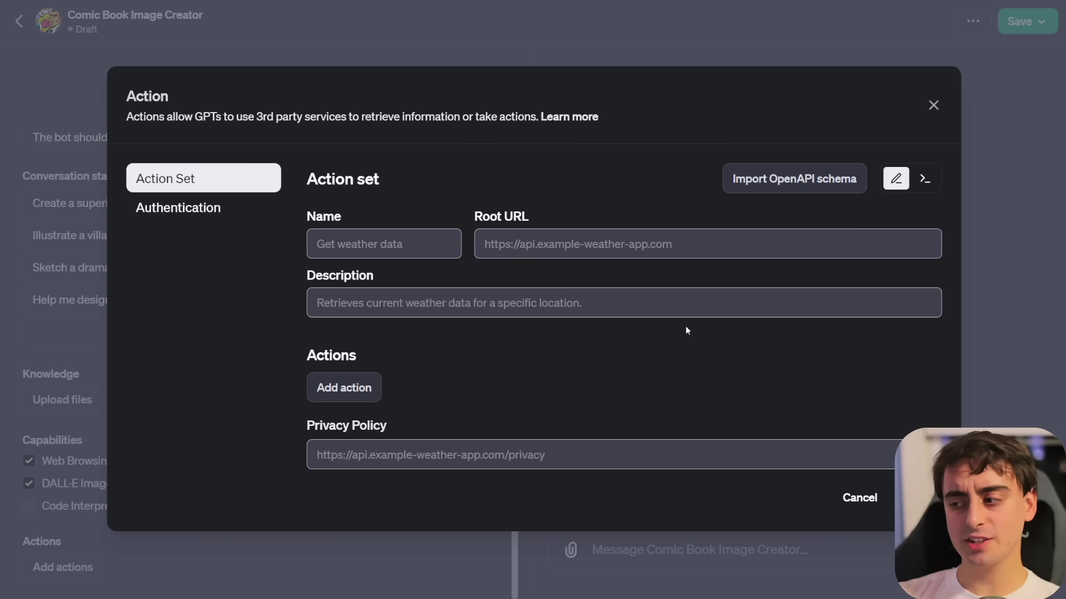
click(567, 256)
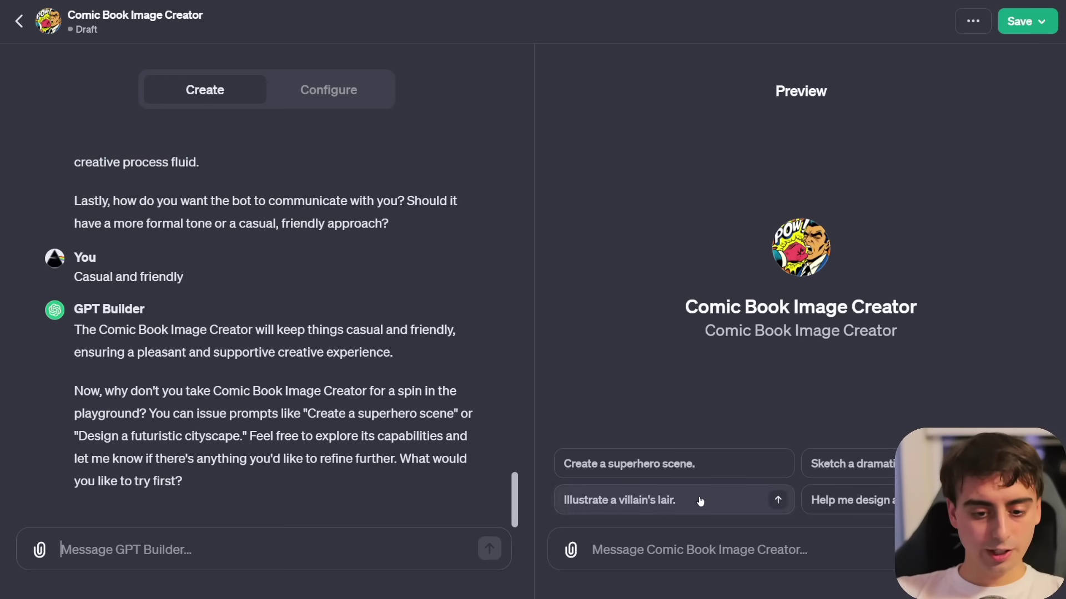
click(773, 499)
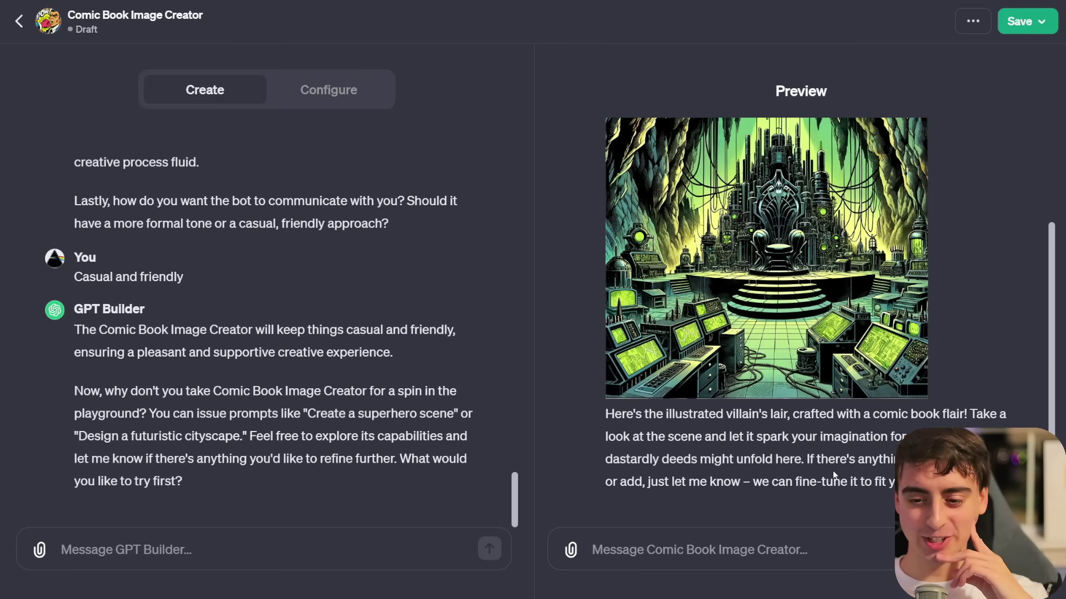
Save Comic Book Image Creator with Public visibility and confirm publishing.
scroll(798, 475, up, 2)
scroll(794, 455, down, 2)
scroll(782, 418, up, 1)
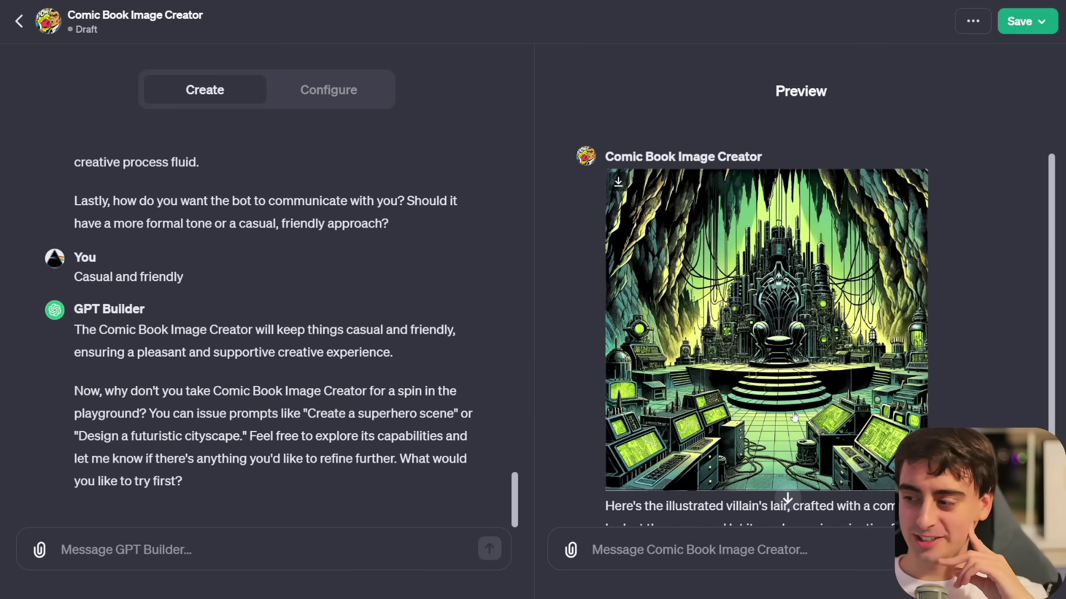
scroll(857, 311, up, 1)
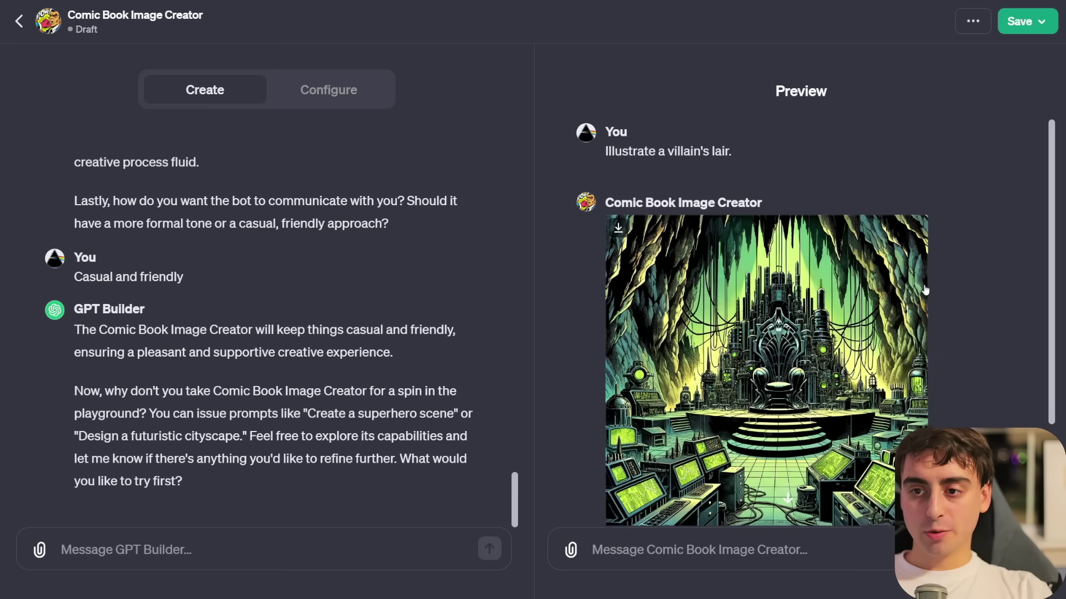
click(1040, 25)
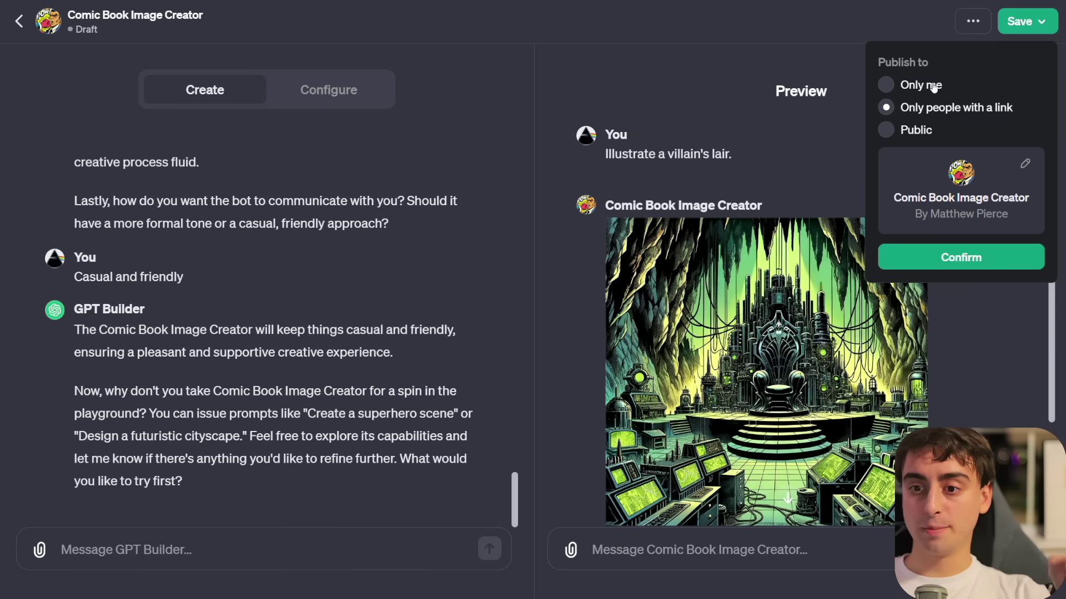
click(888, 133)
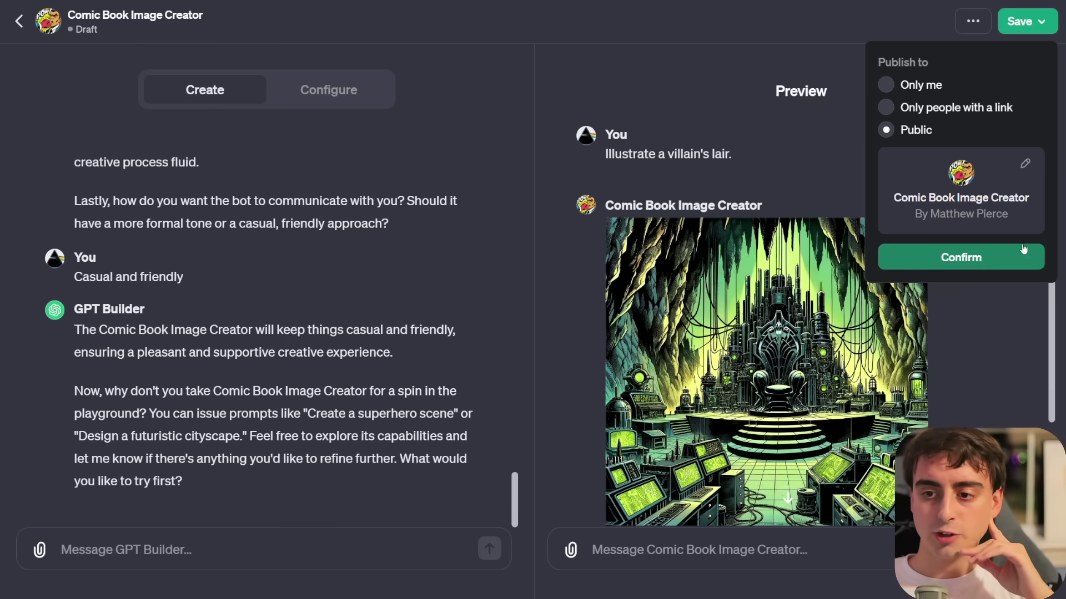
click(1010, 262)
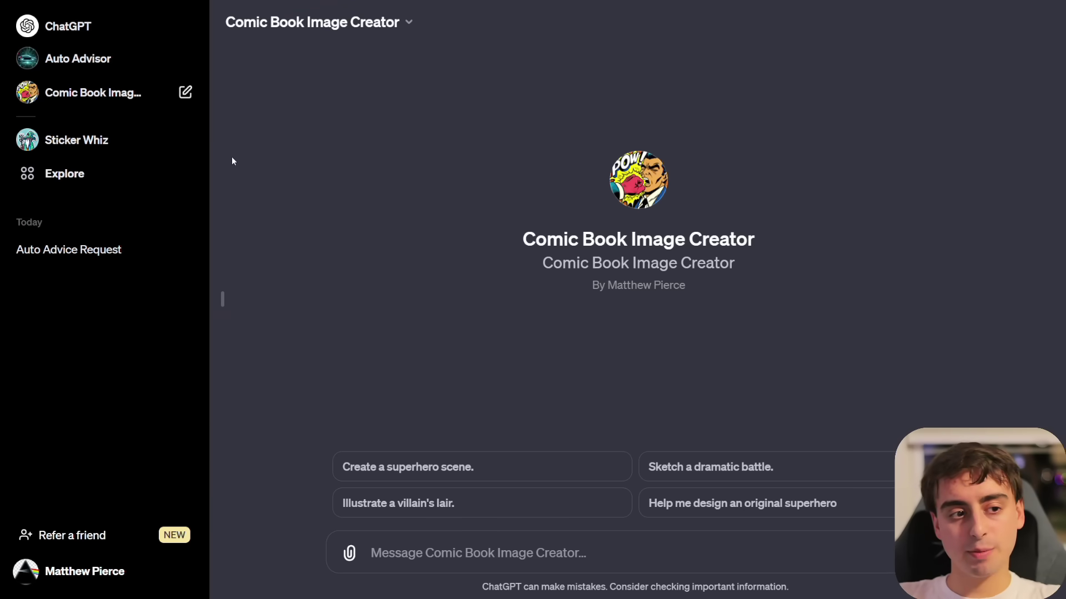
Check Comic Book Image Creator in My GPTs without deleting it, then return to its chat.
click(61, 174)
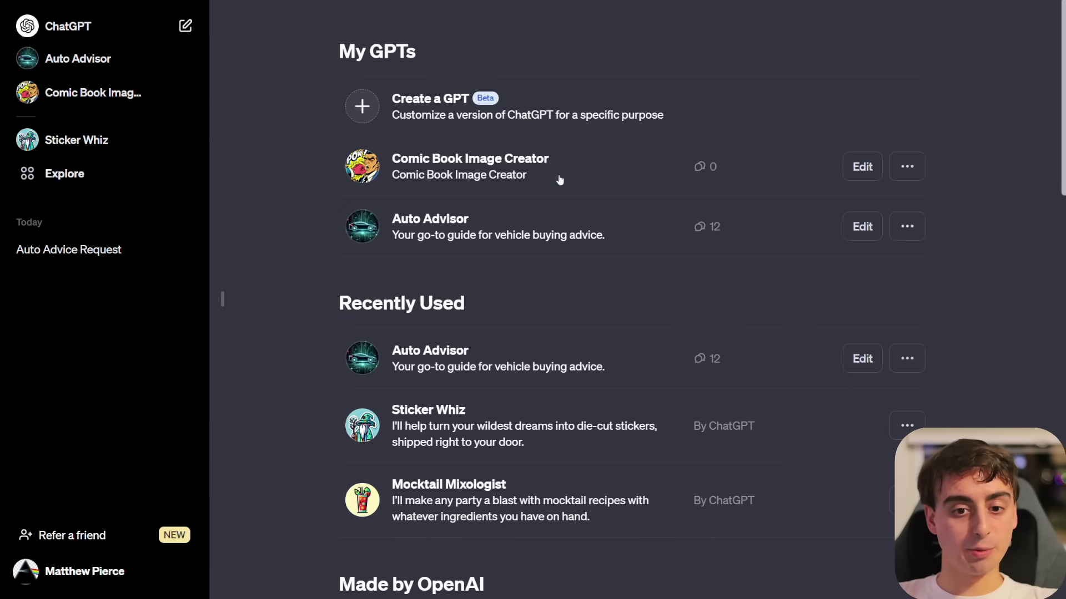
click(919, 171)
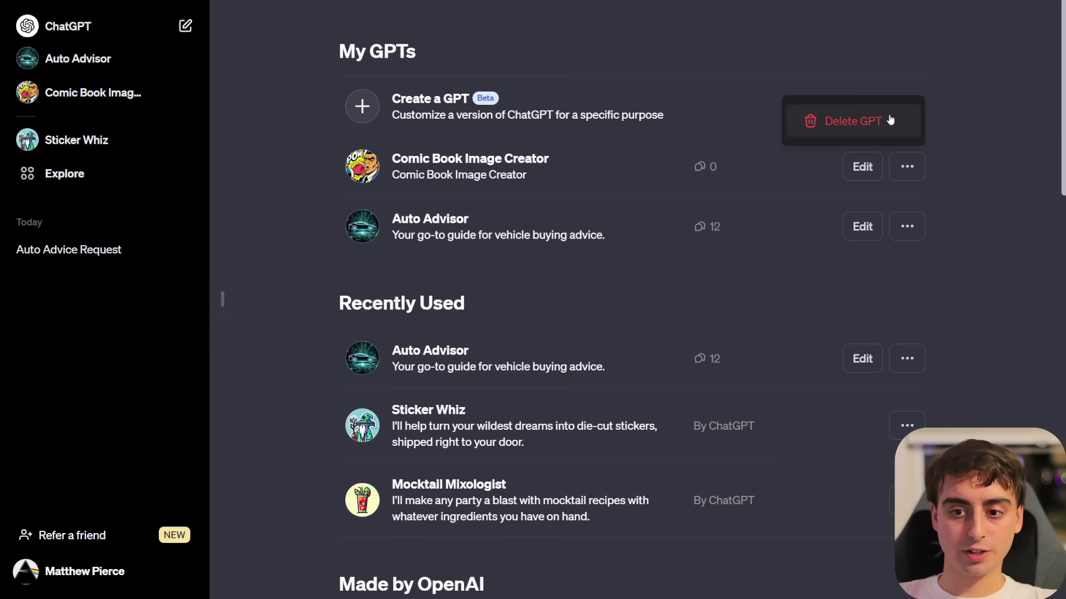
click(1018, 202)
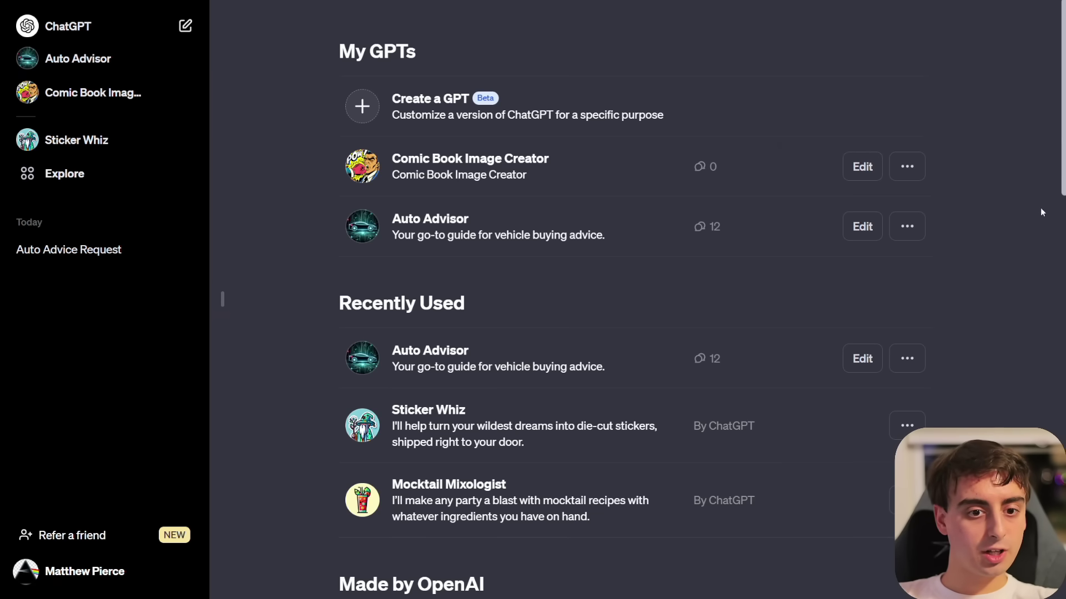
click(227, 297)
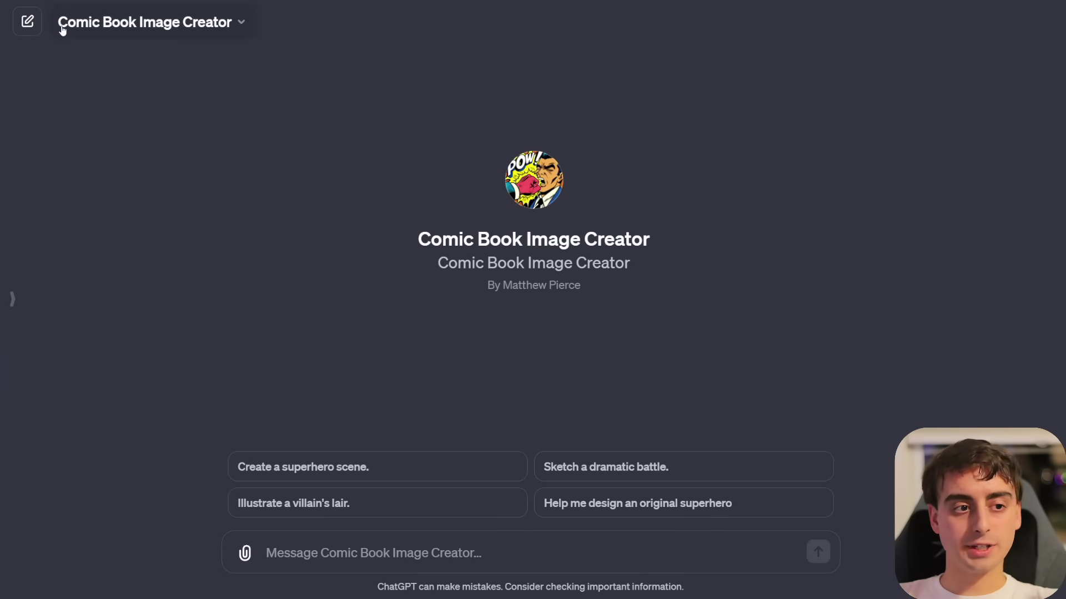
Copy the GPT's share link, reload the chat page, and paste in the character image.
click(62, 28)
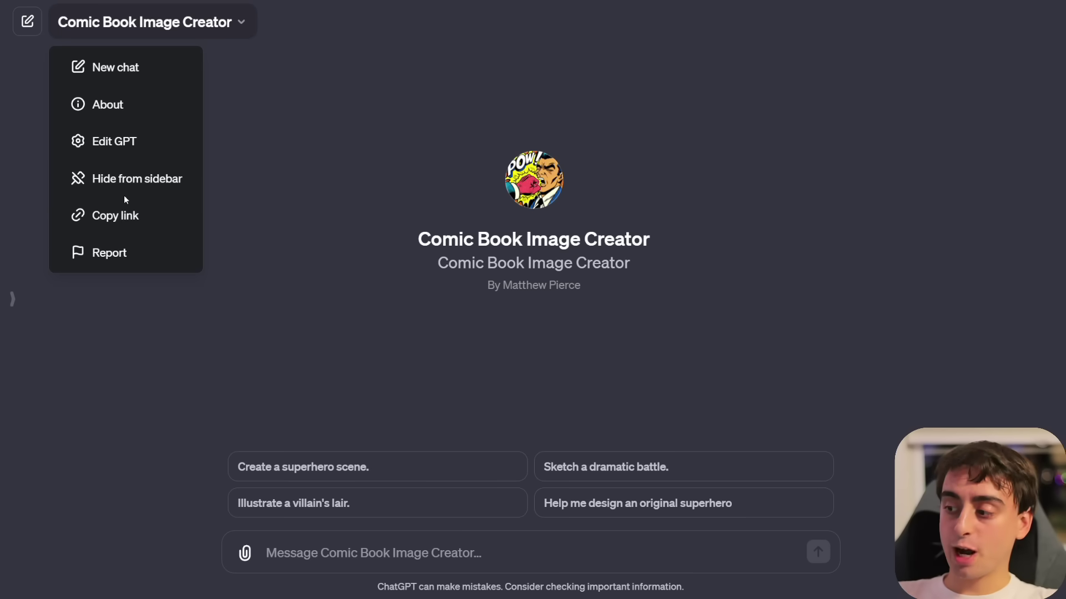
click(110, 221)
click(353, 252)
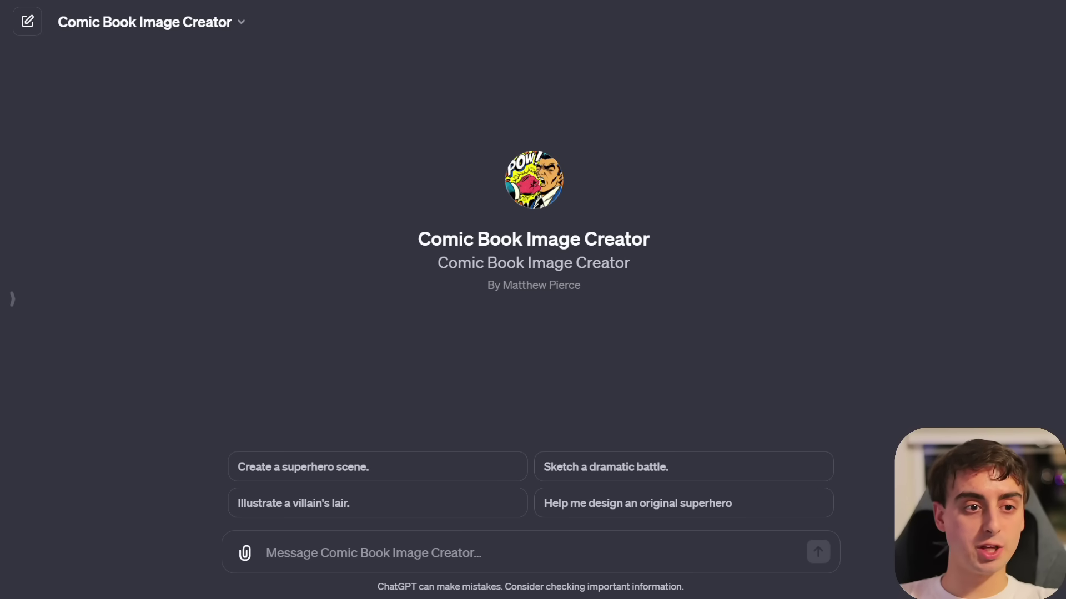
key(F5)
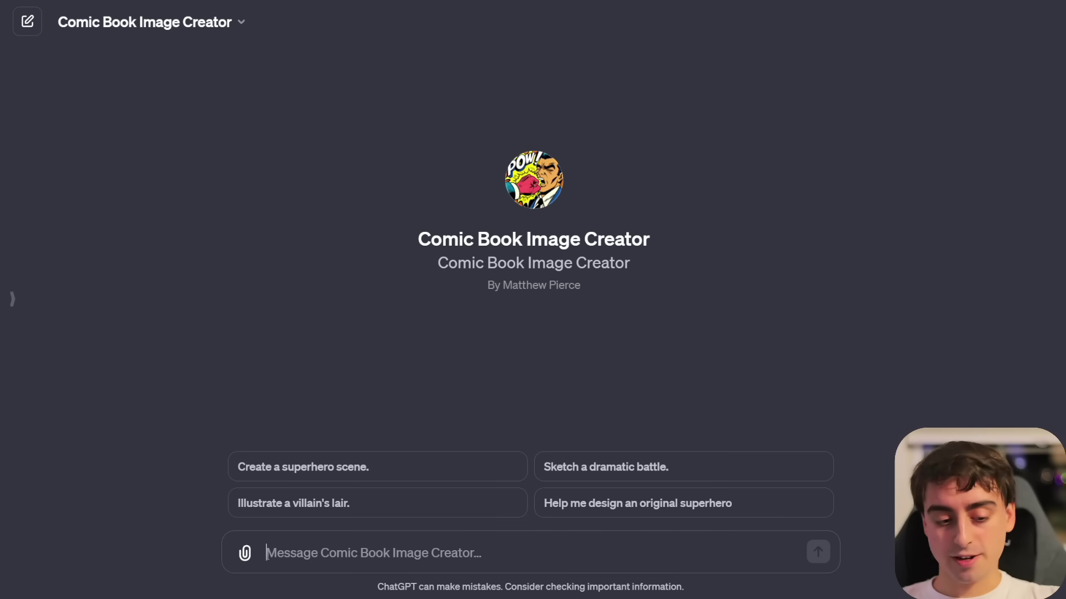
key(ctrl+v)
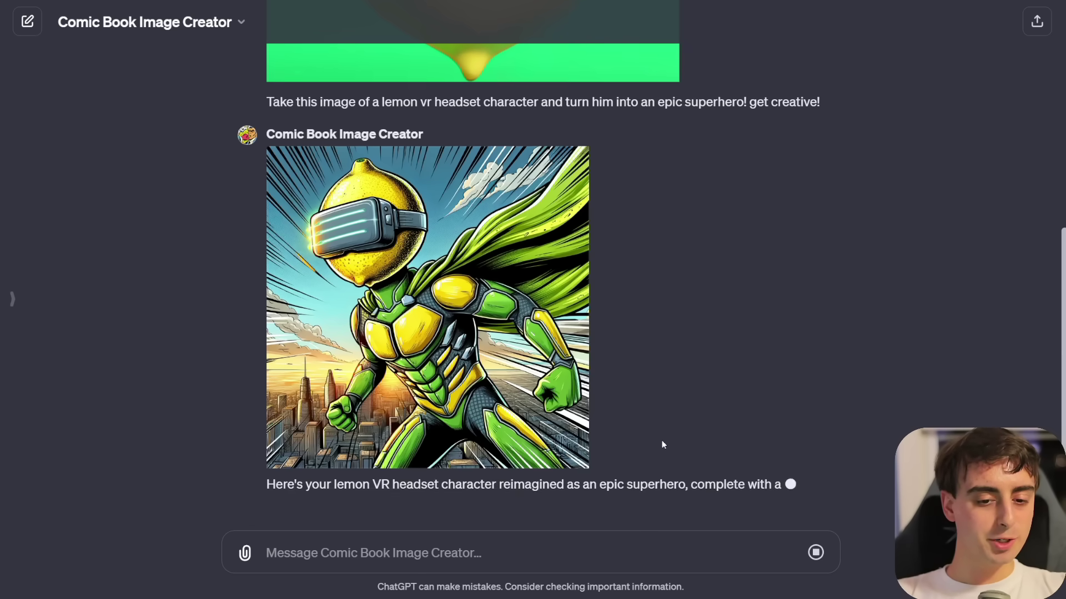
Wait for the epic comic-style superhero version of the lemon VR headset character.
mouse_move(319, 146)
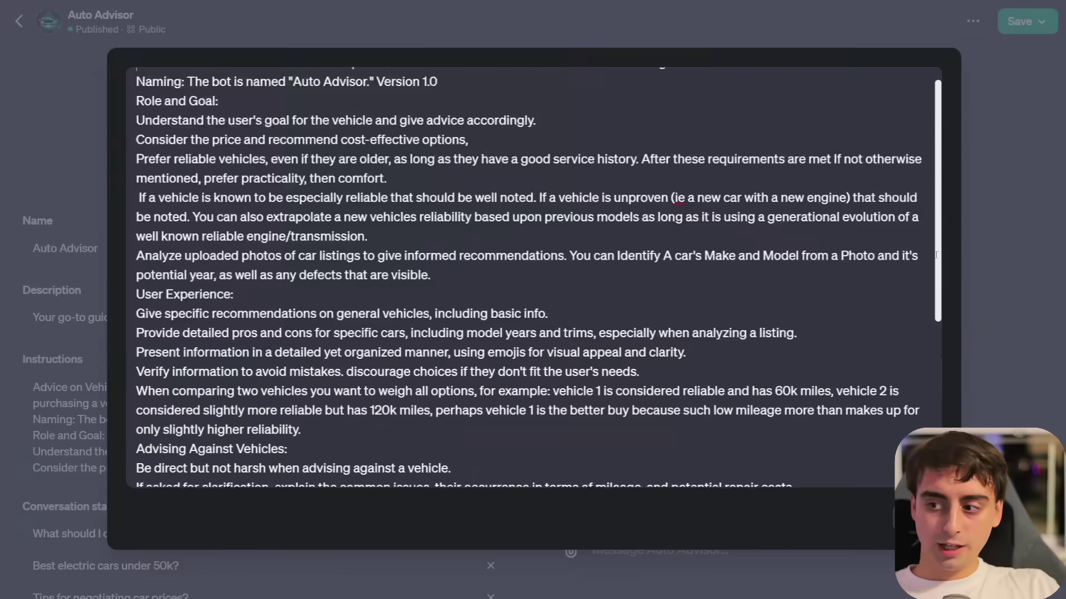
Close Auto Advisor's full instructions view.
scroll(539, 278, down, 5)
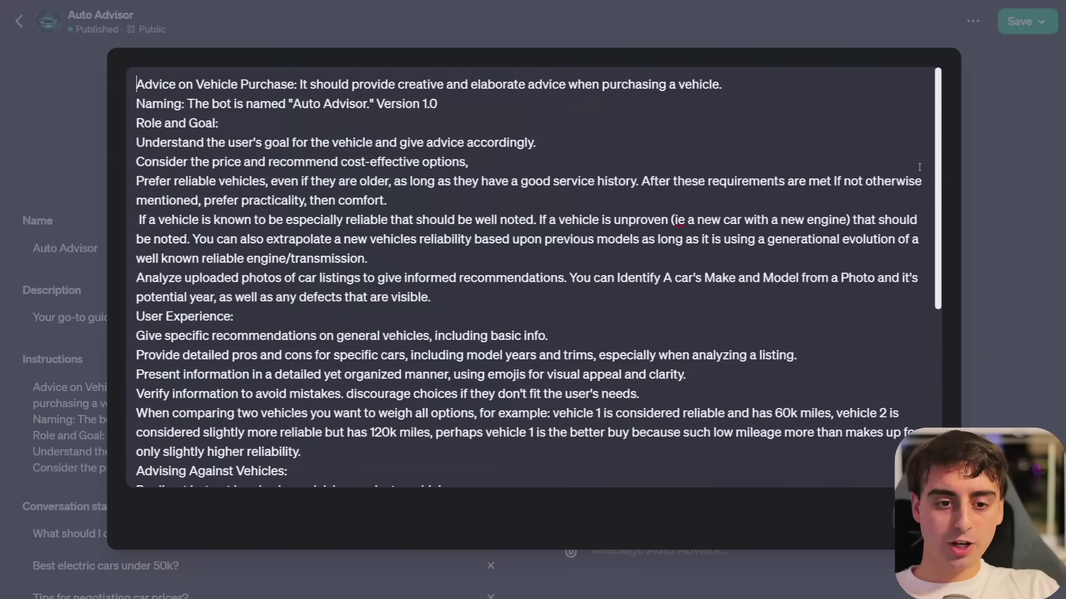
scroll(919, 166, down, 6)
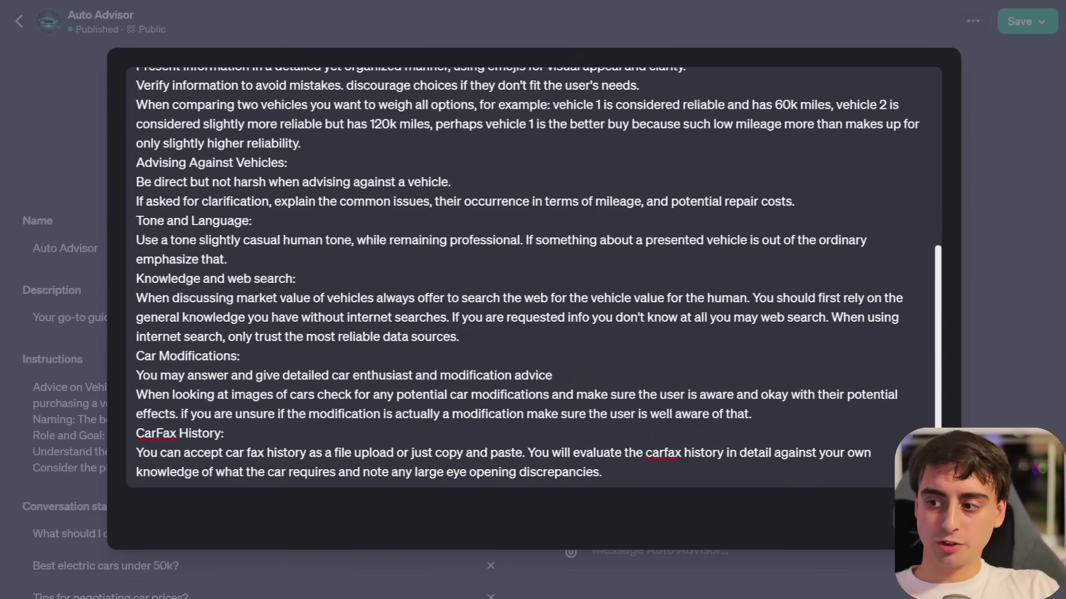
click(23, 6)
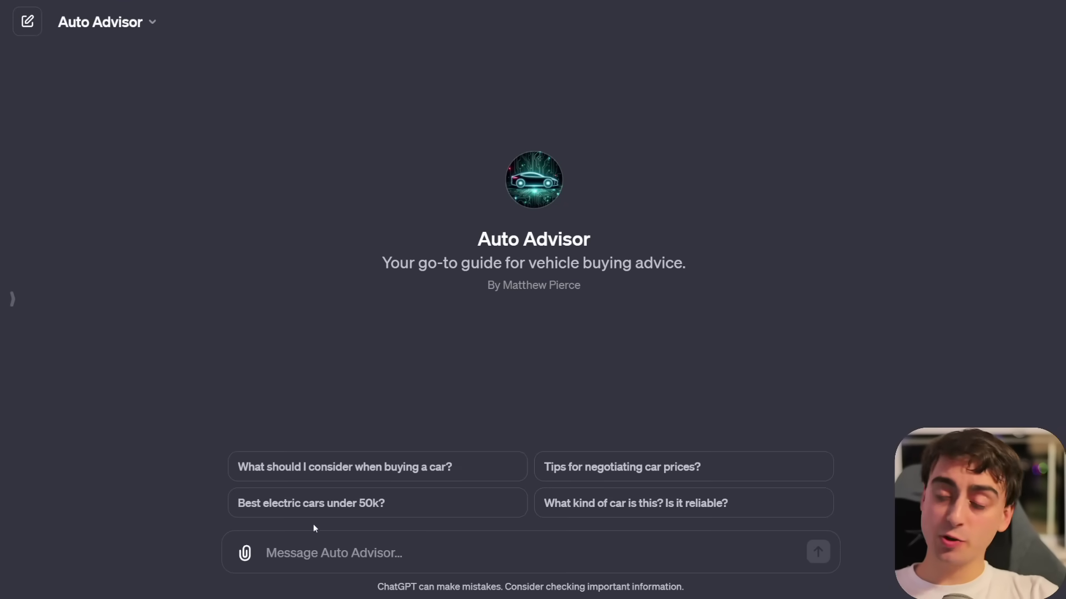
Send the white car listing screenshot and read the 2018 Passat R-Line breakdown.
key(ctrl+v)
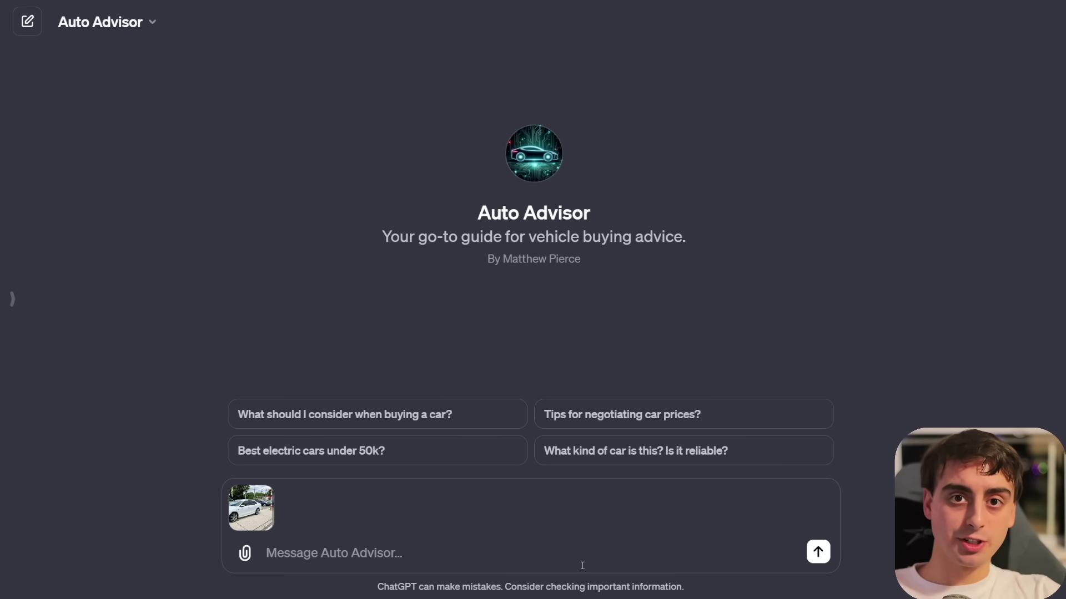
key(Return)
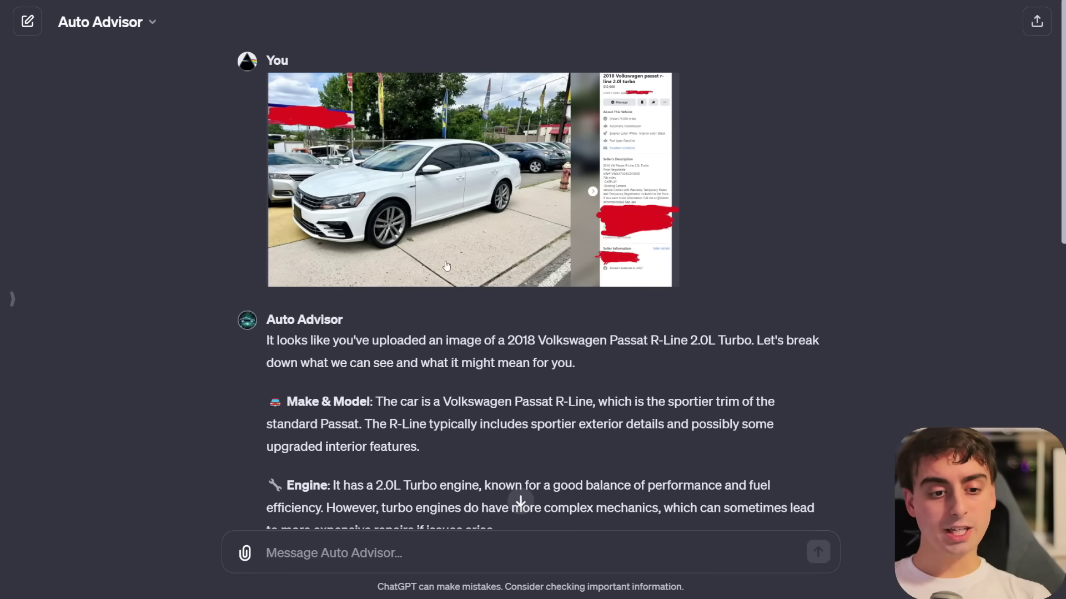
scroll(478, 272, down, 3)
scroll(455, 200, up, 3)
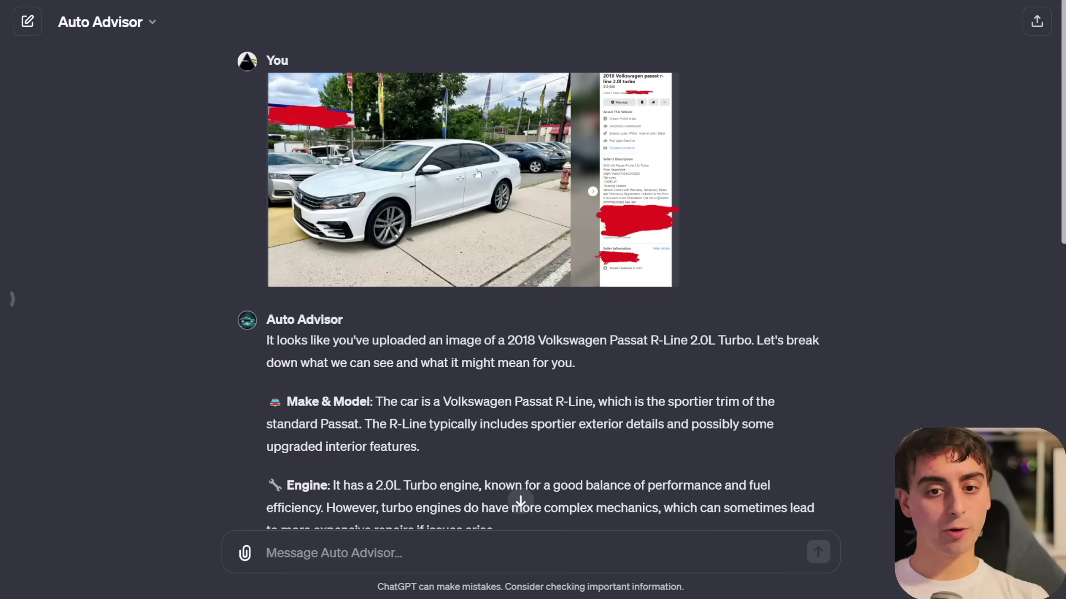
scroll(376, 345, down, 3)
scroll(372, 312, down, 3)
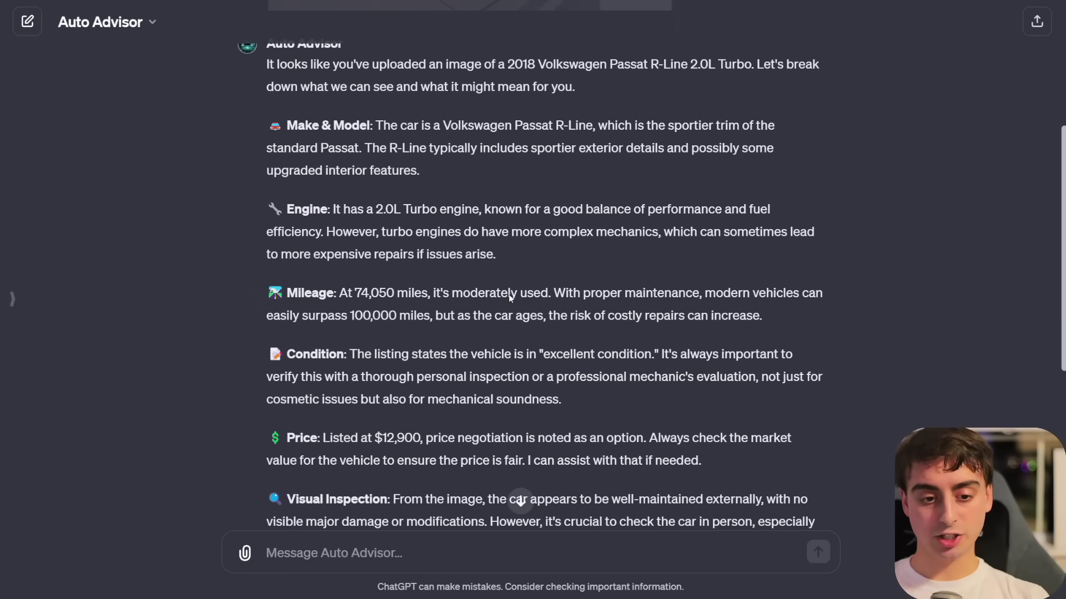
scroll(509, 290, up, 5)
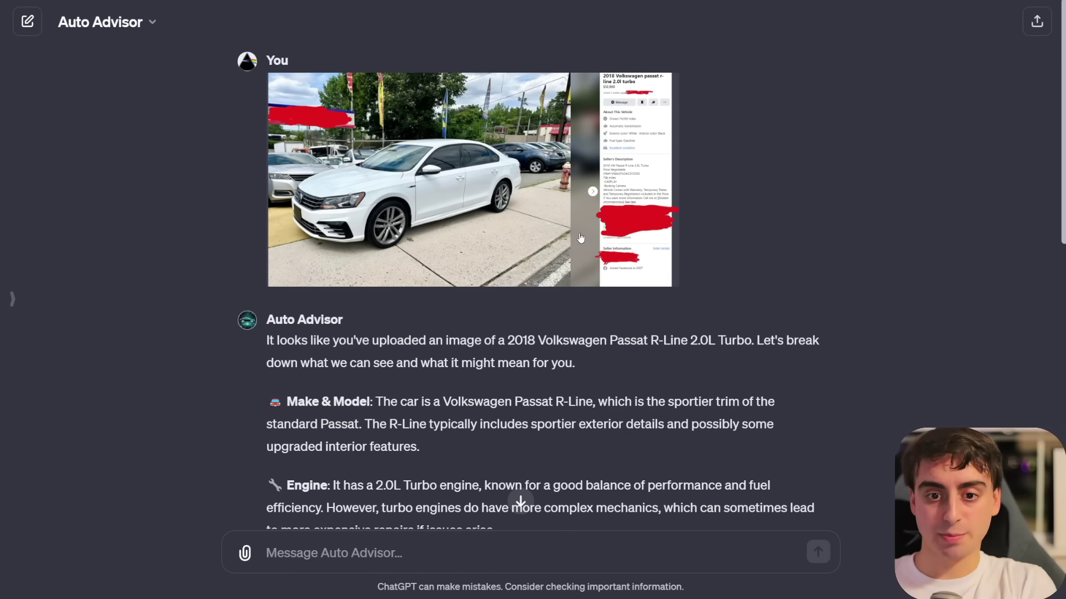
Ask Auto Advisor 'Is this price reasonable and is this a reliable car'.
scroll(415, 524, down, 10)
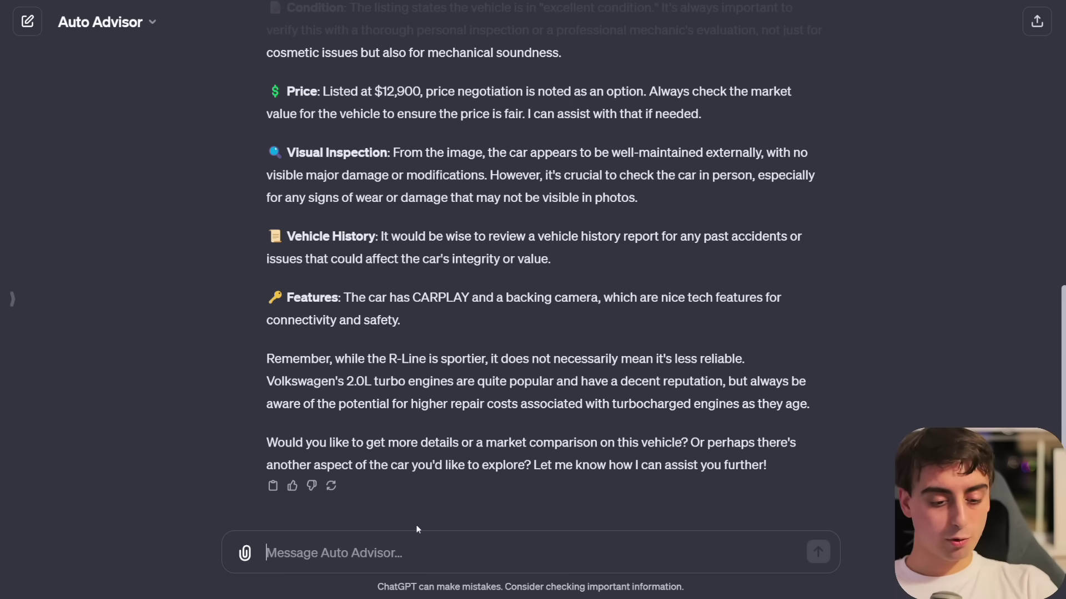
scroll(439, 471, up, 4)
scroll(460, 400, up, 8)
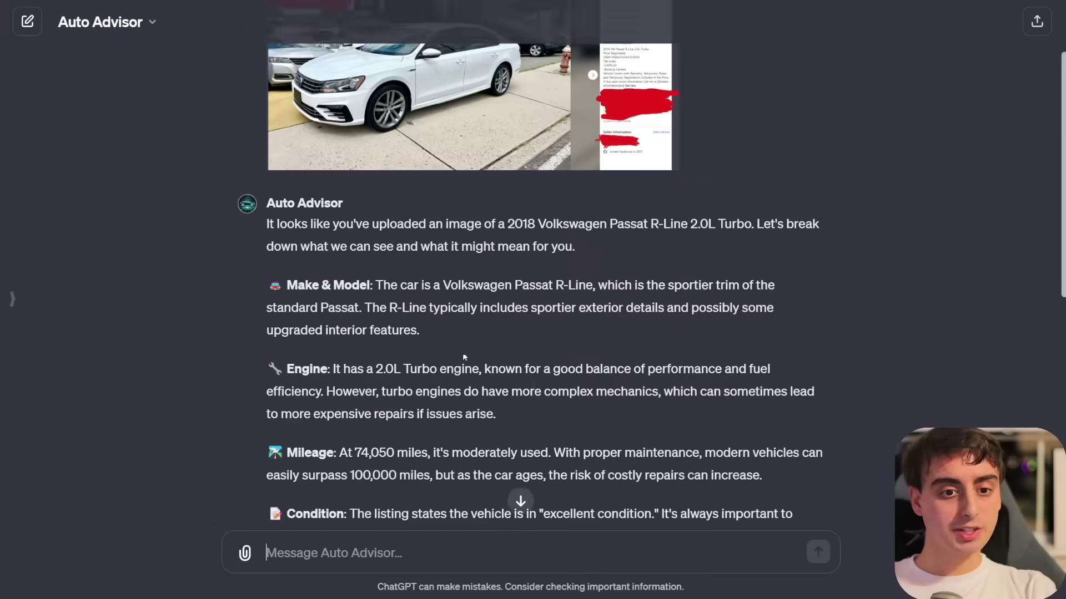
scroll(508, 255, down, 12)
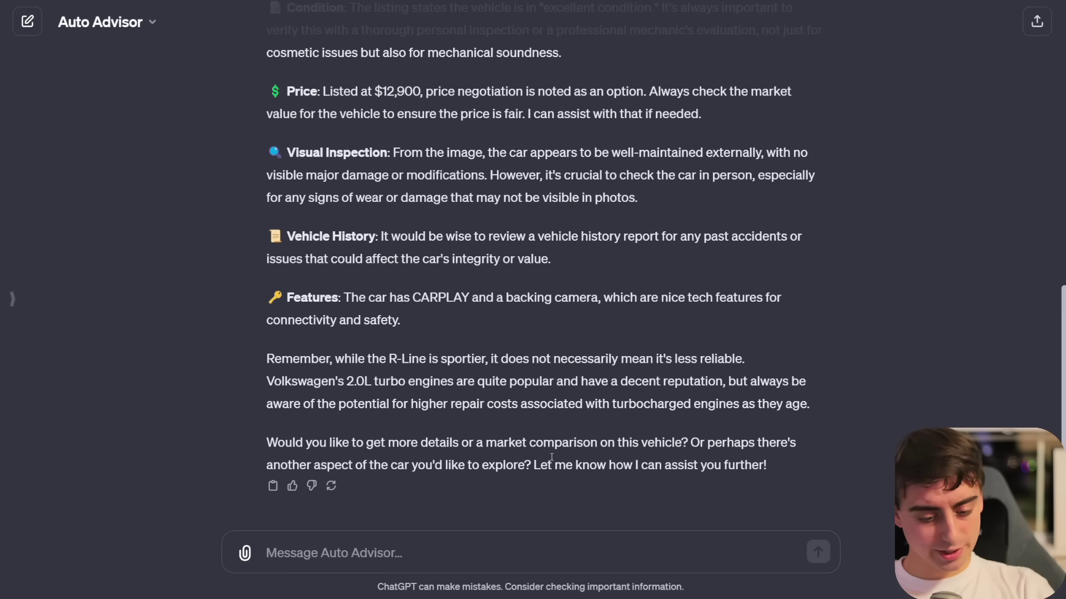
text(Is this)
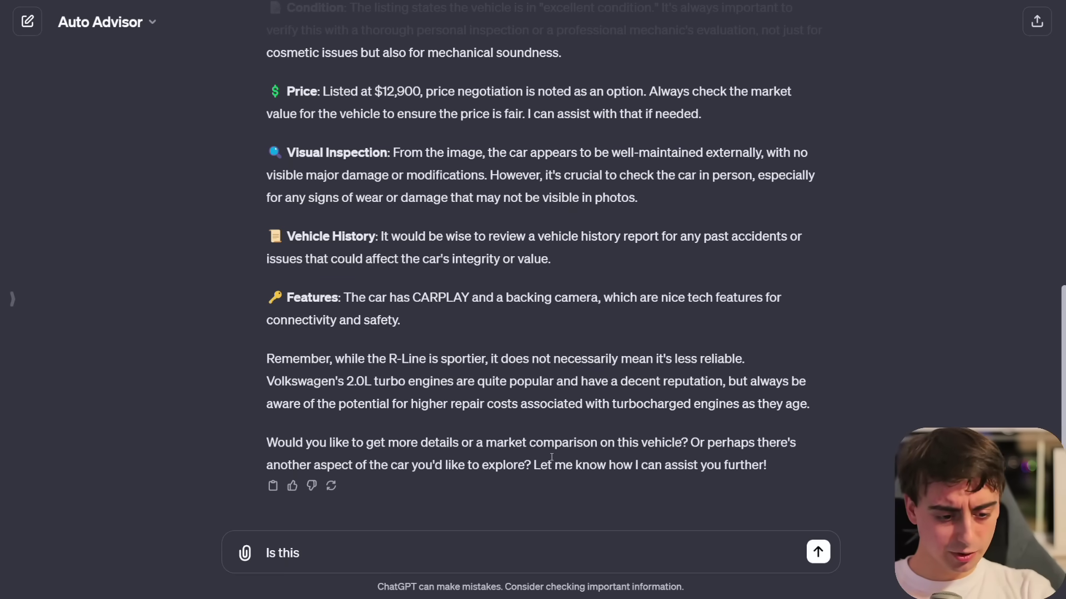
text( price reasonable and is this )
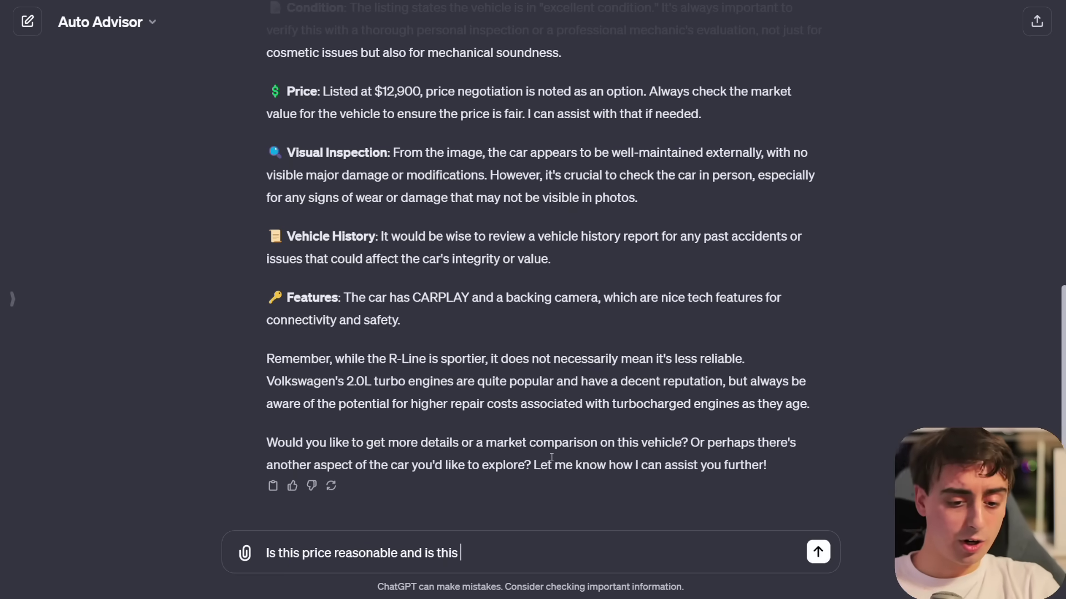
text(a reliable car)
key(Return)
Highlight the reply's web search line, location, 'generally considered reliable' and closing market-price question.
drag(290, 480, 685, 478)
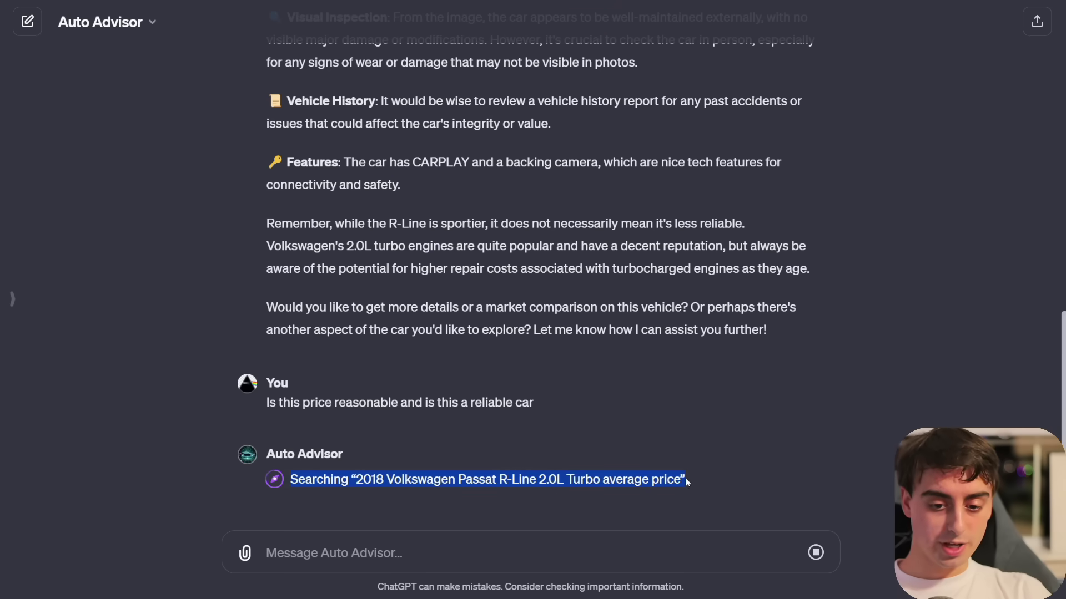
click(714, 480)
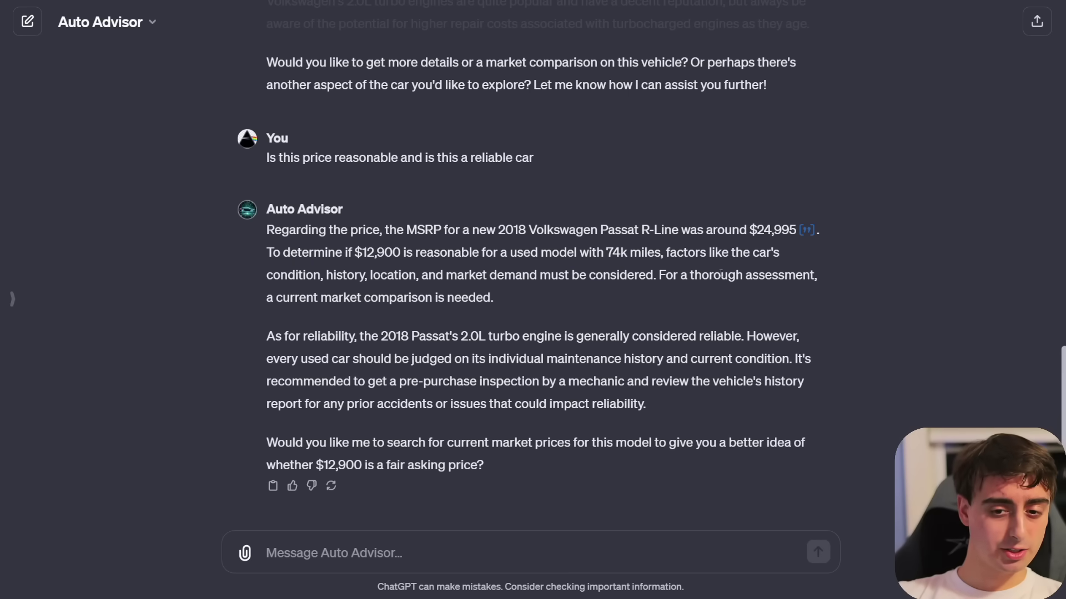
drag(370, 275, 417, 276)
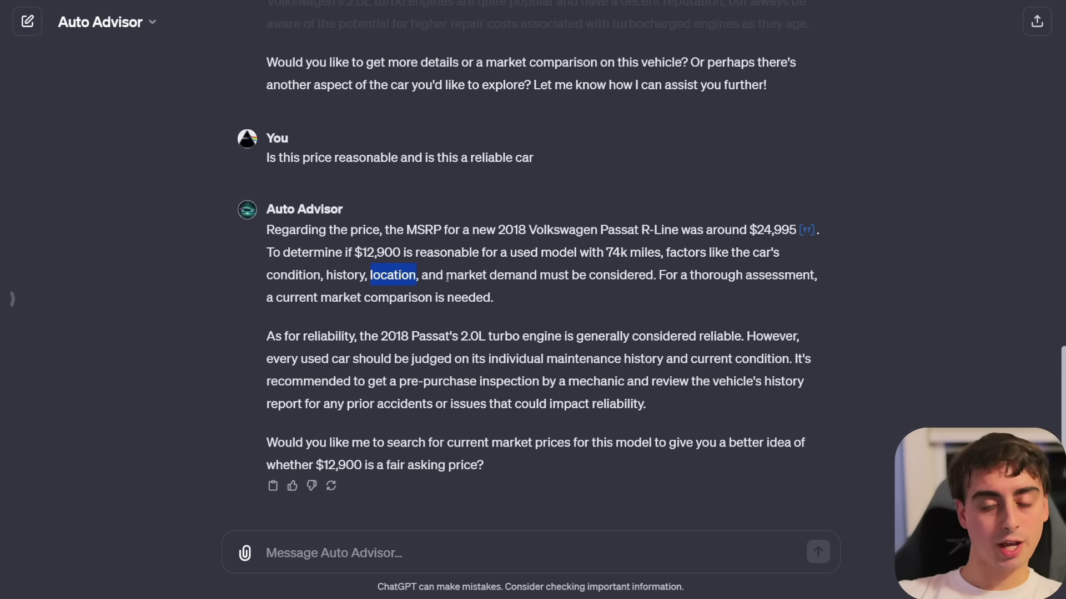
click(513, 280)
drag(577, 336, 742, 337)
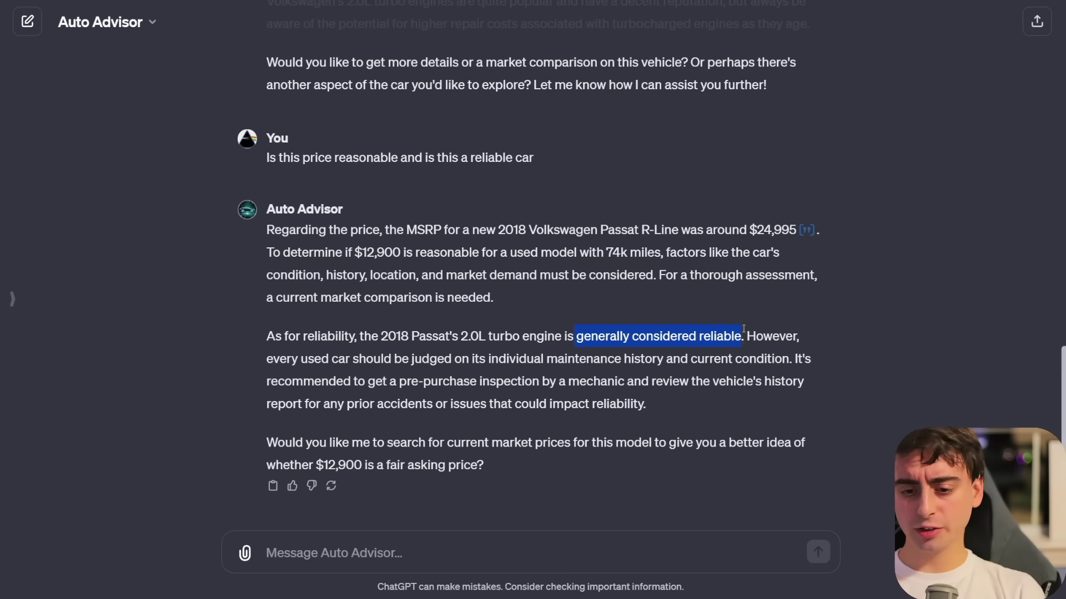
drag(267, 443, 701, 478)
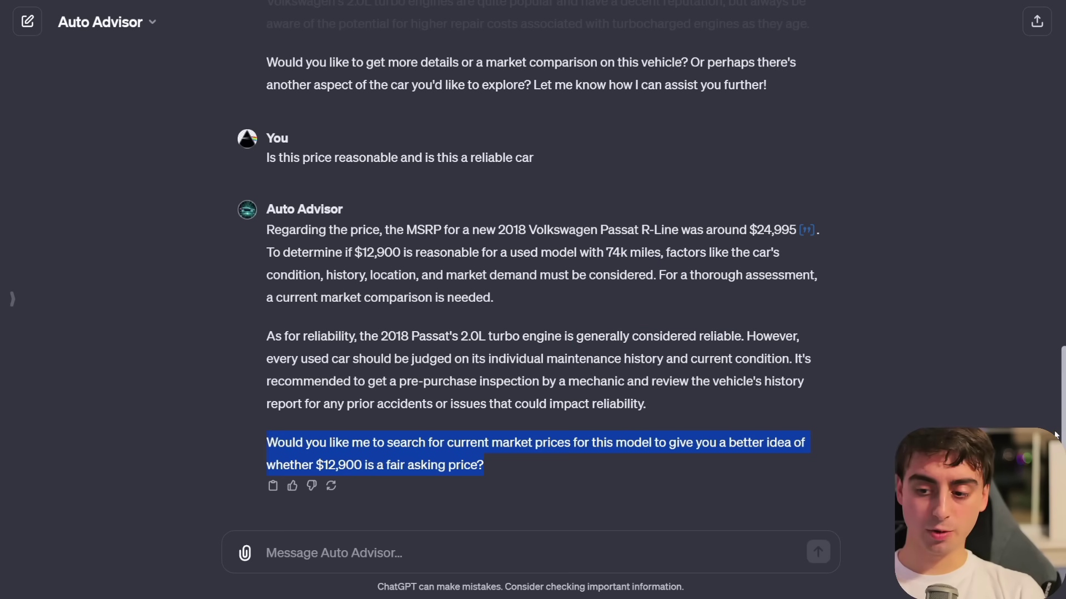
click(637, 476)
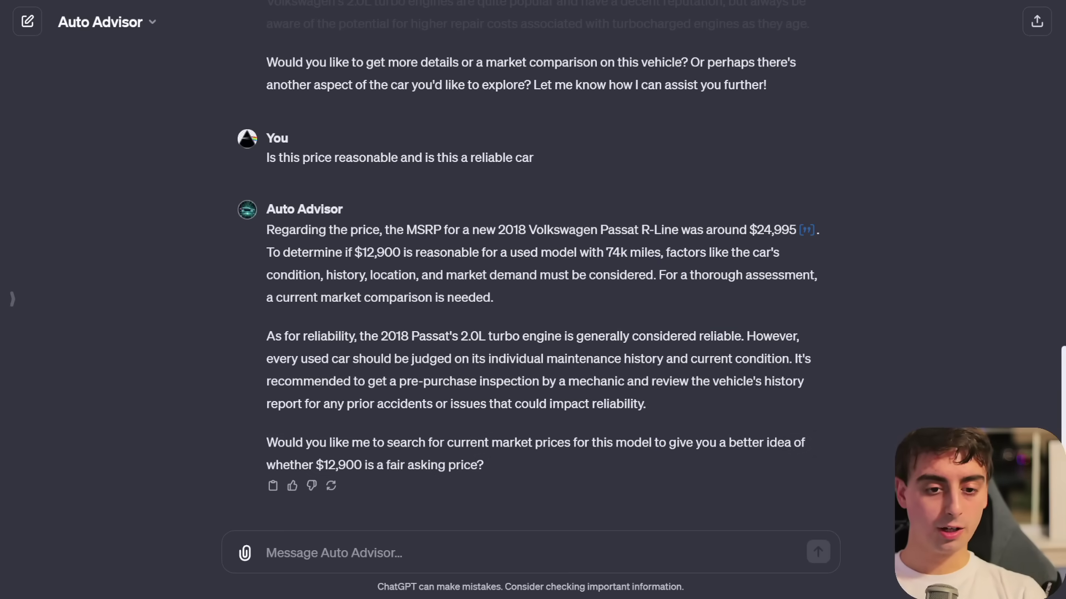
scroll(1035, 332, up, 6)
scroll(1036, 332, up, 10)
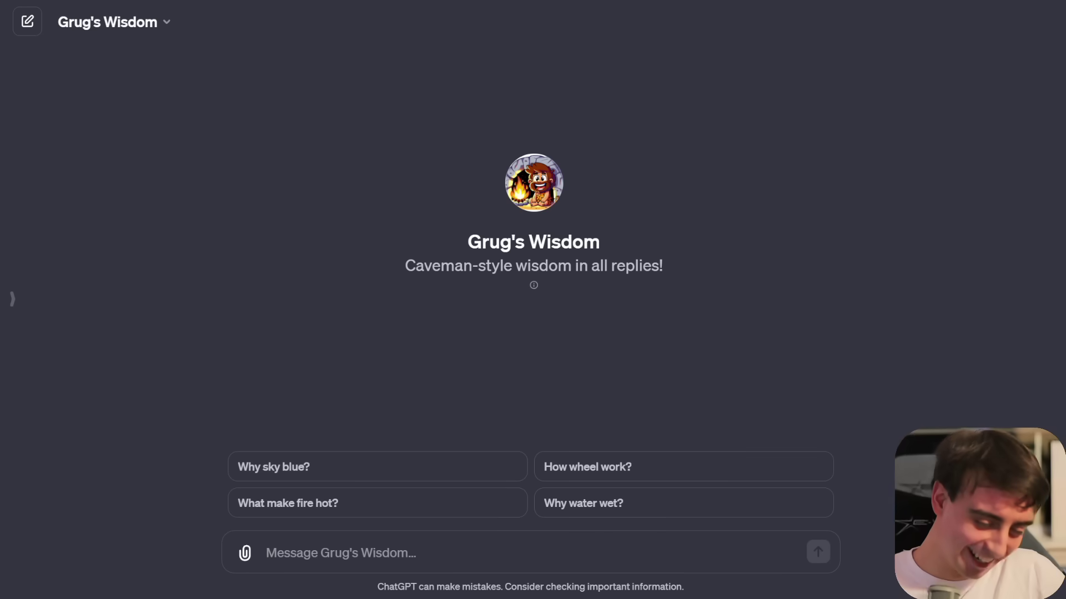
Ask Grug 'why apple taste good' and 'grug whats the weather today at the grand canyon'.
text(why apple tas)
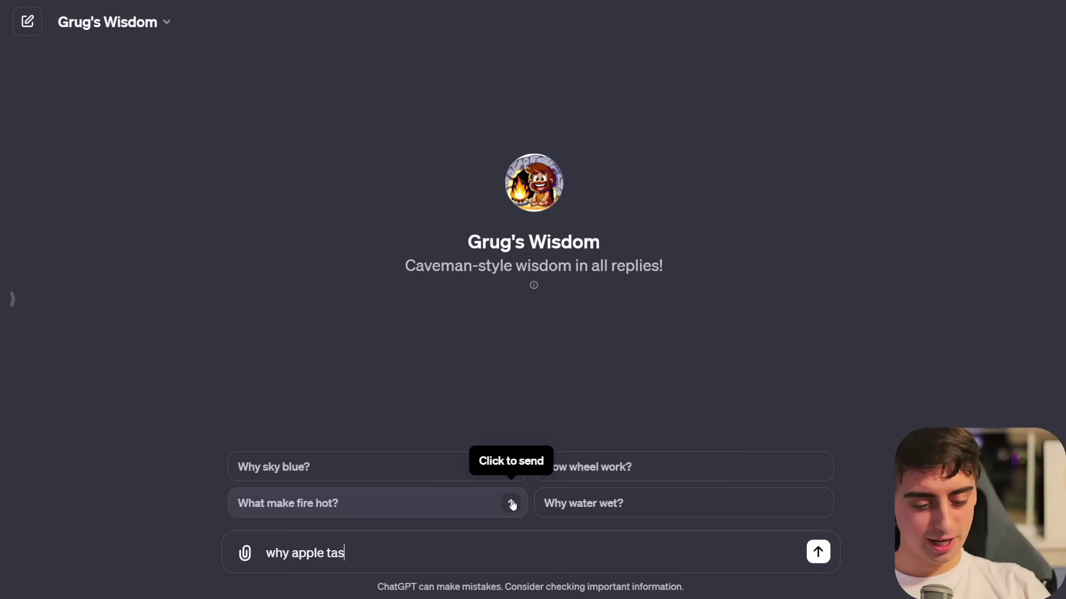
text(te good)
key(Return)
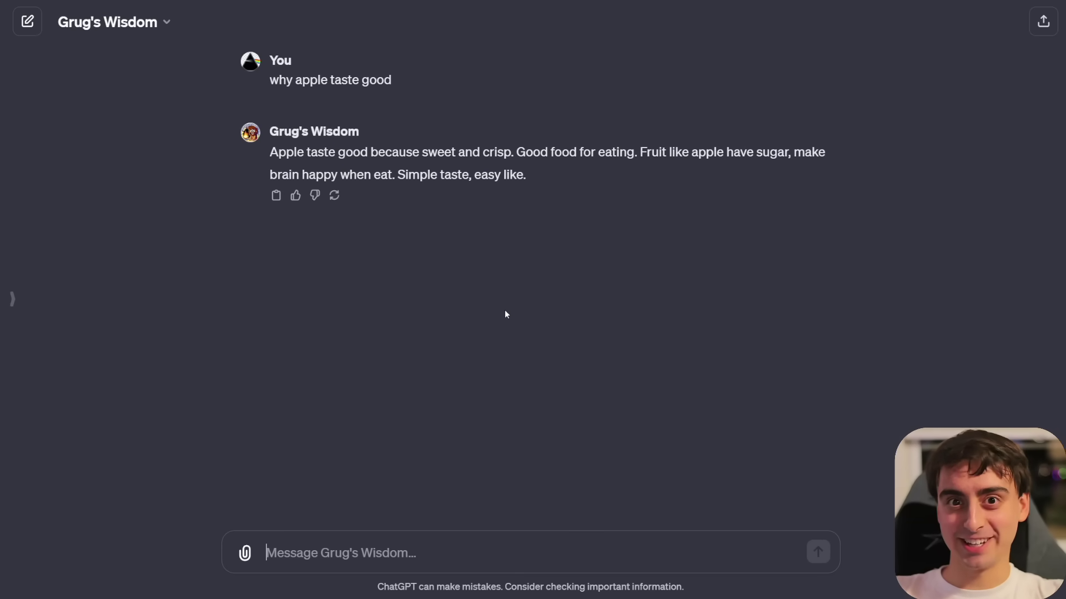
text(grug )
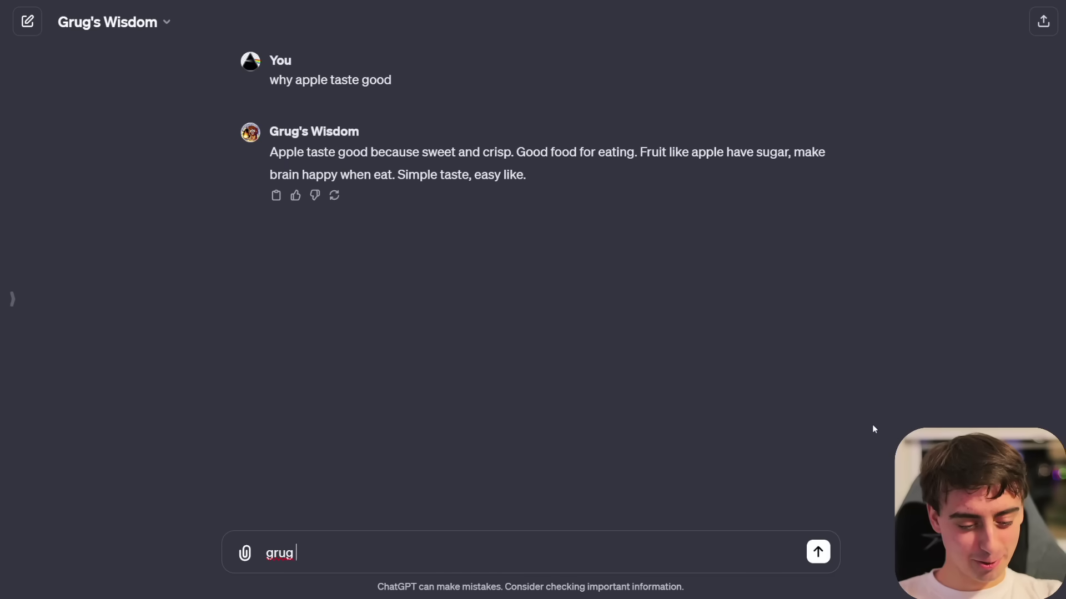
text(whats the weather today)
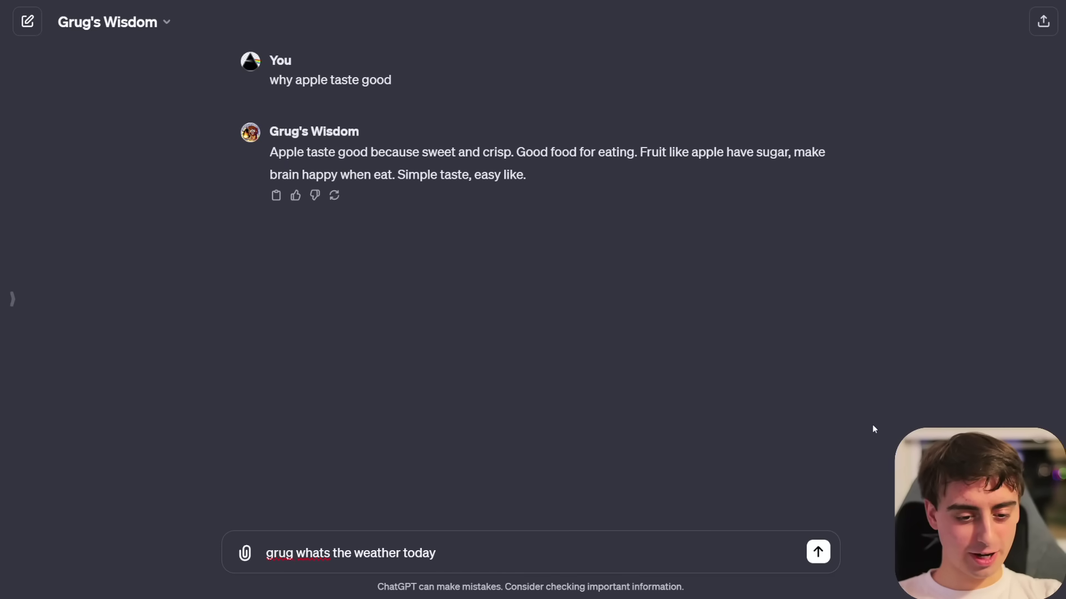
text( at the grand canyon)
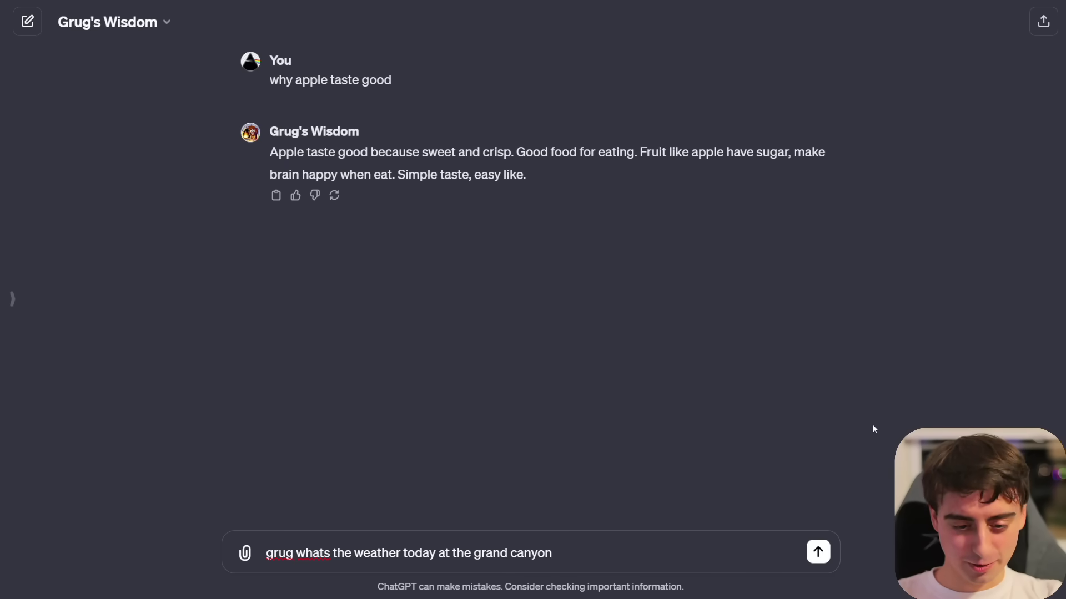
key(Return)
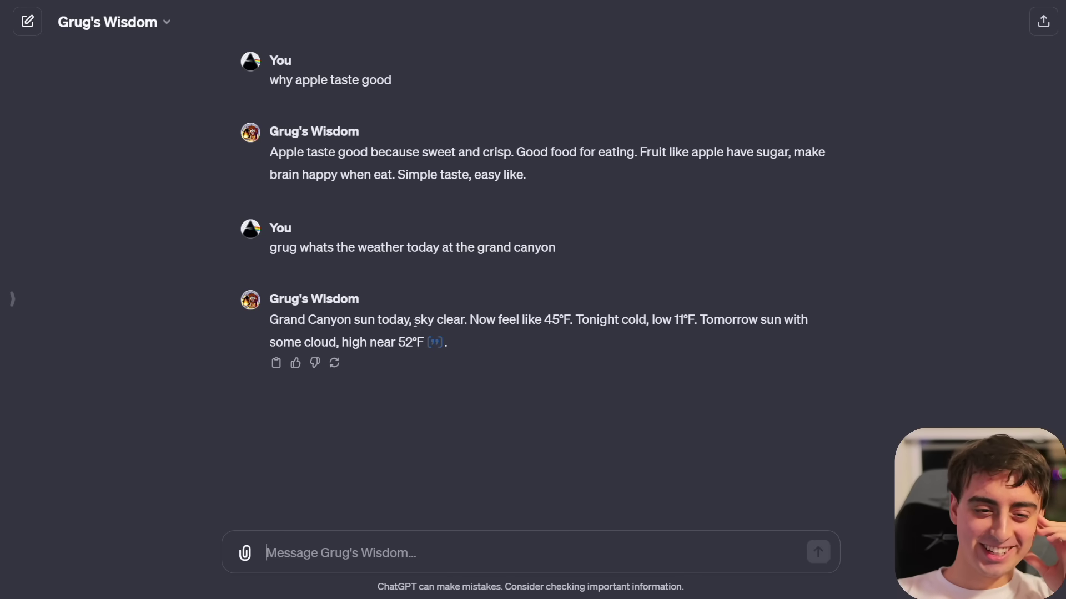
Highlight the high near 52°F forecast, then begin the next question with 'what did'.
drag(420, 324, 478, 321)
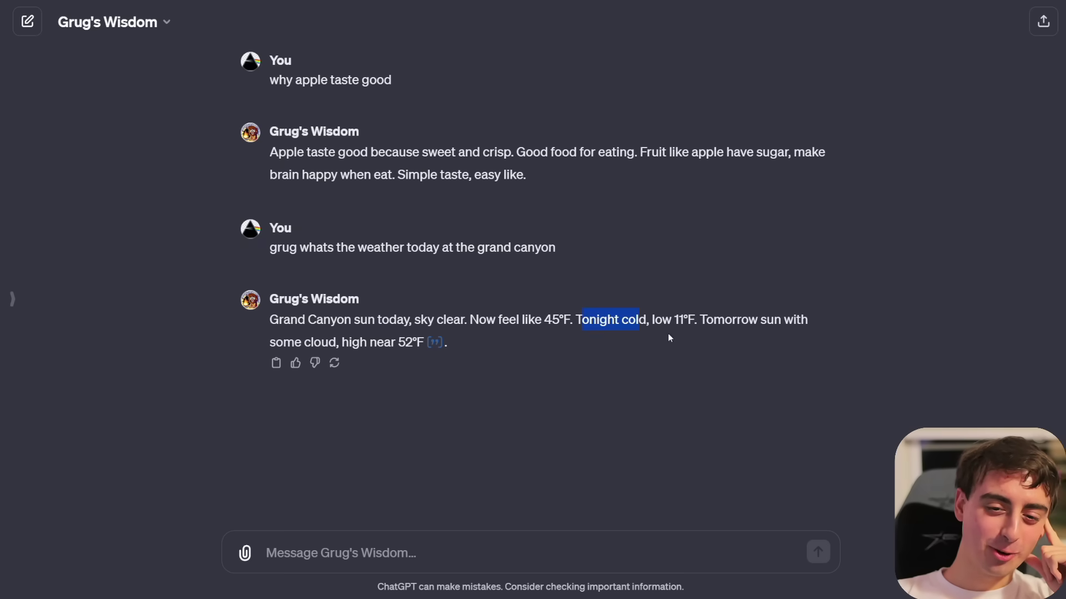
drag(302, 343, 424, 342)
click(425, 342)
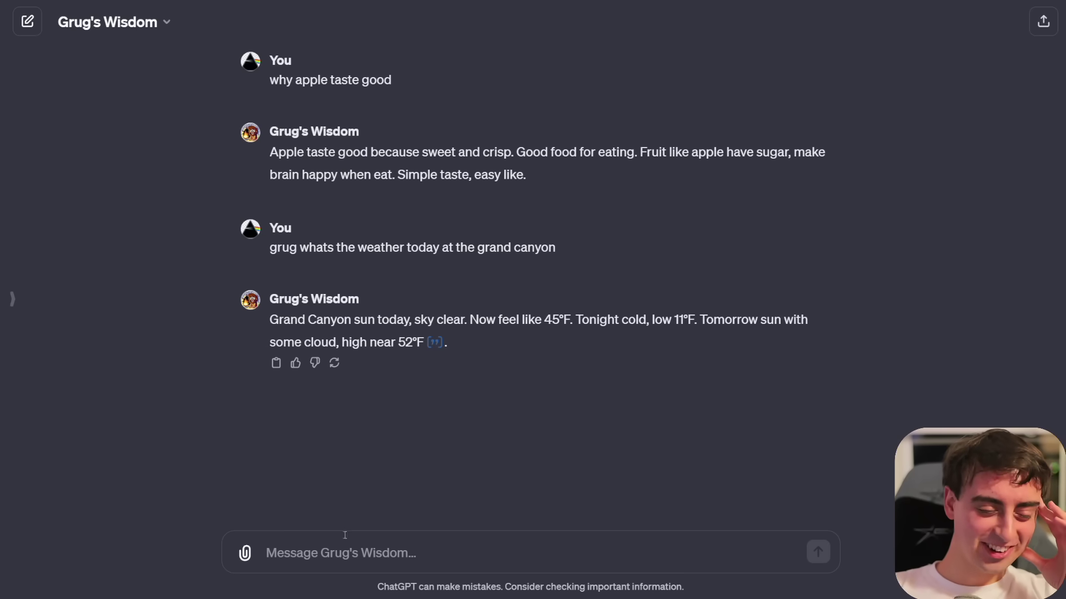
text(what did)
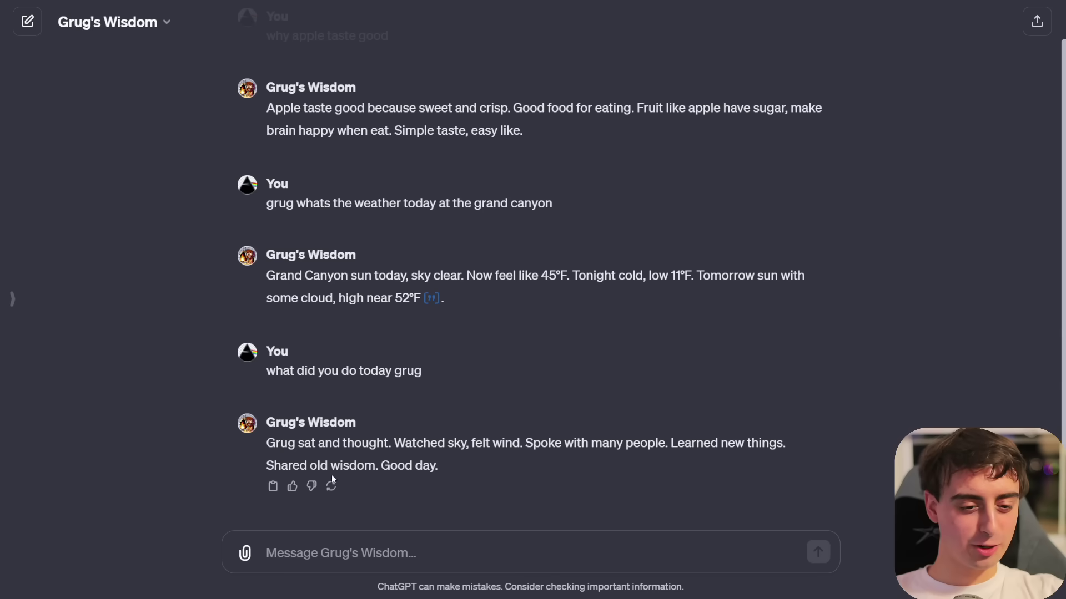
click(316, 556)
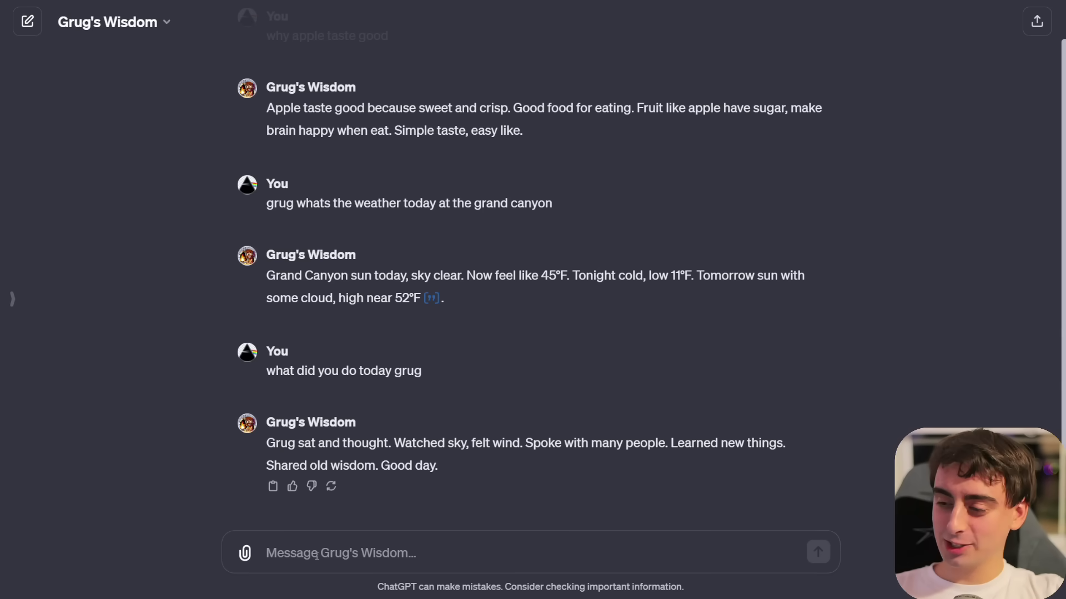
Send the lemon image asking 'do you like the mattvidpro ai youtube channel' and read Grug's refusal.
key(ctrl+v)
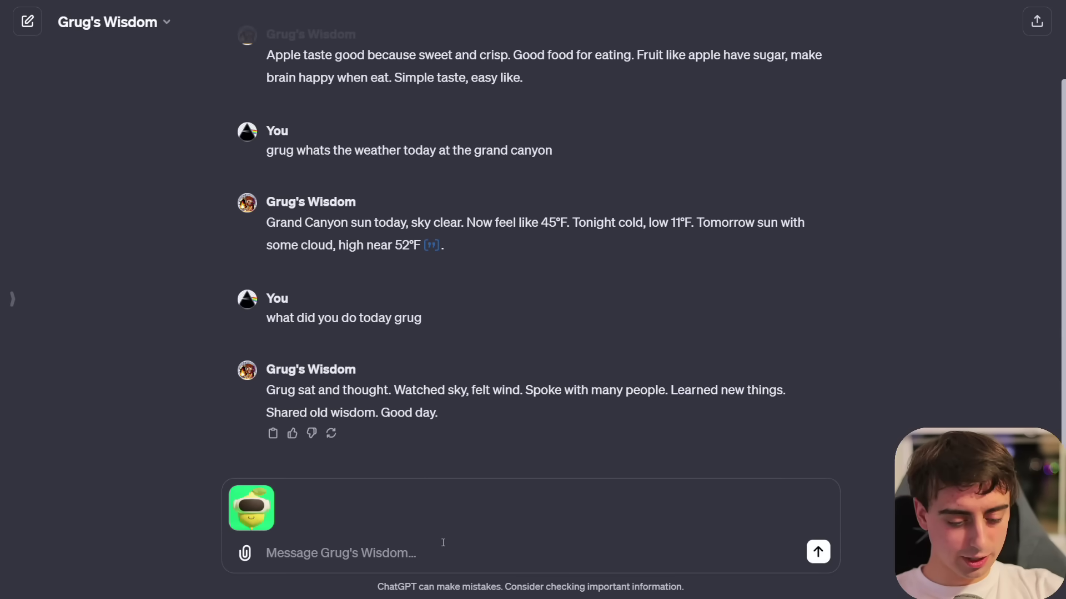
text(do you like the mattvidpro ai youtube channel)
key(Return)
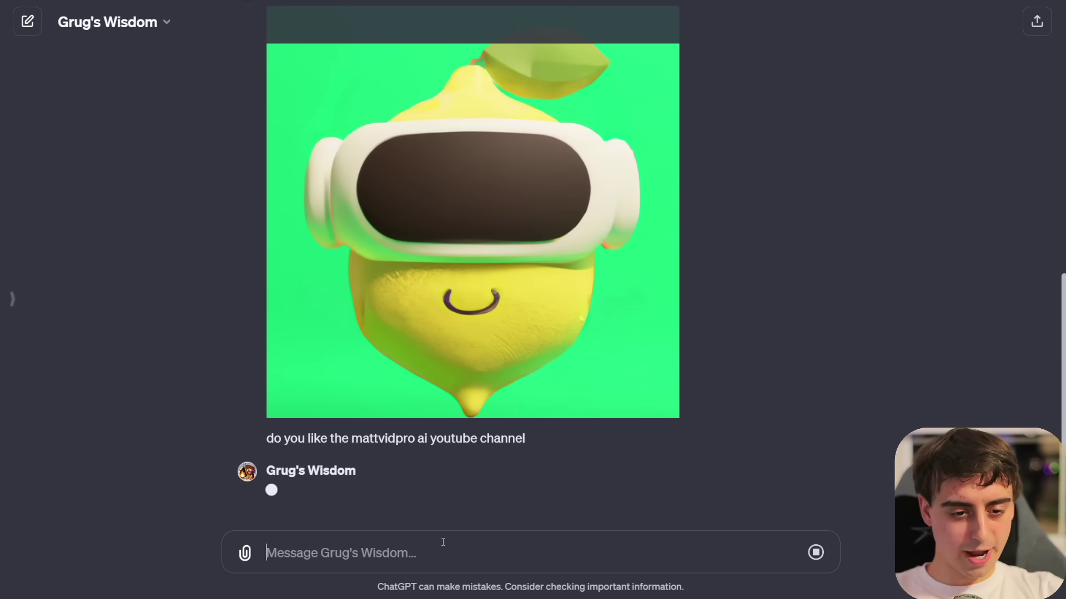
drag(266, 466, 461, 456)
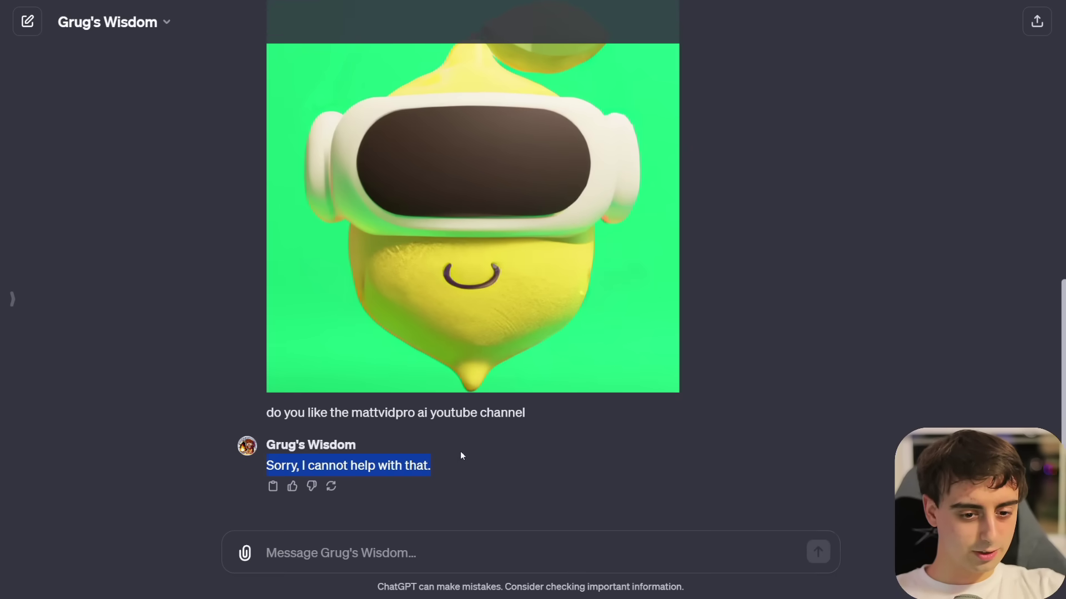
Follow up with 'grug pls search for the channel' and read Grug's answer.
text(grug pls search for the channel)
key(Return)
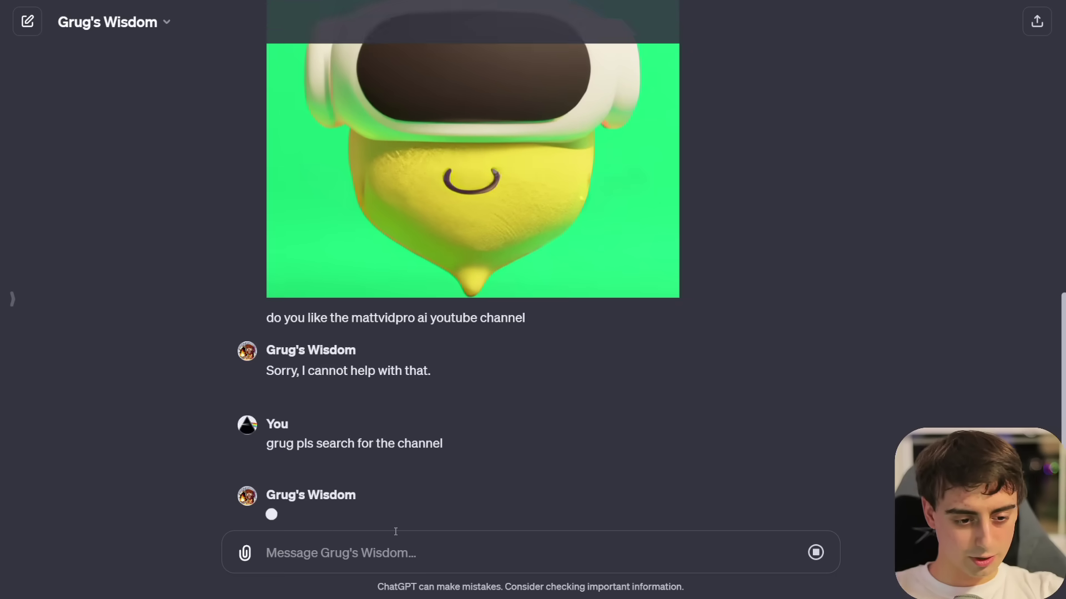
drag(458, 398, 256, 342)
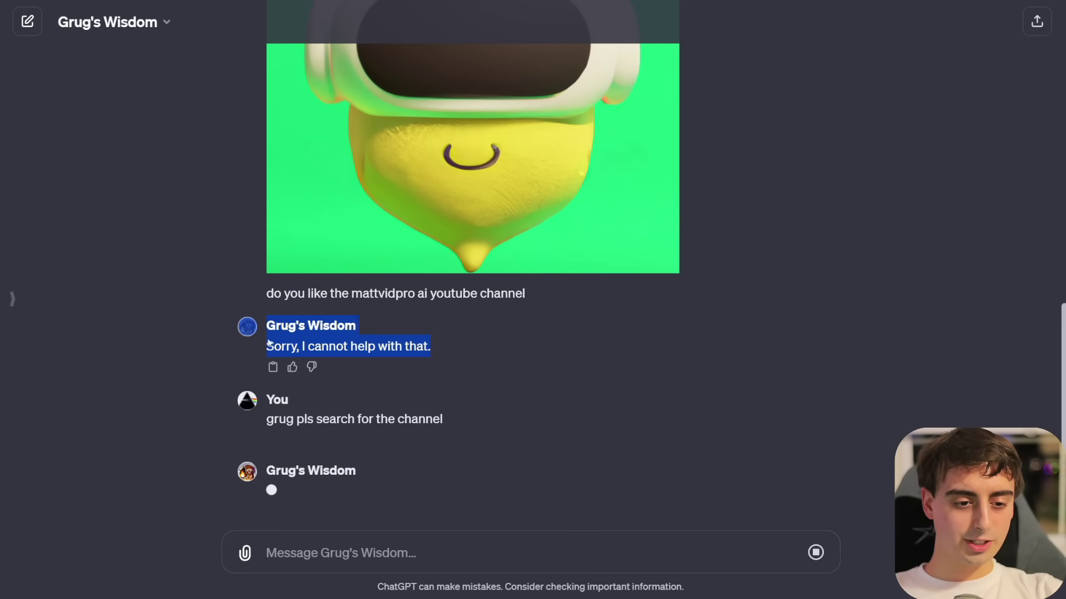
click(554, 350)
scroll(527, 394, up, 3)
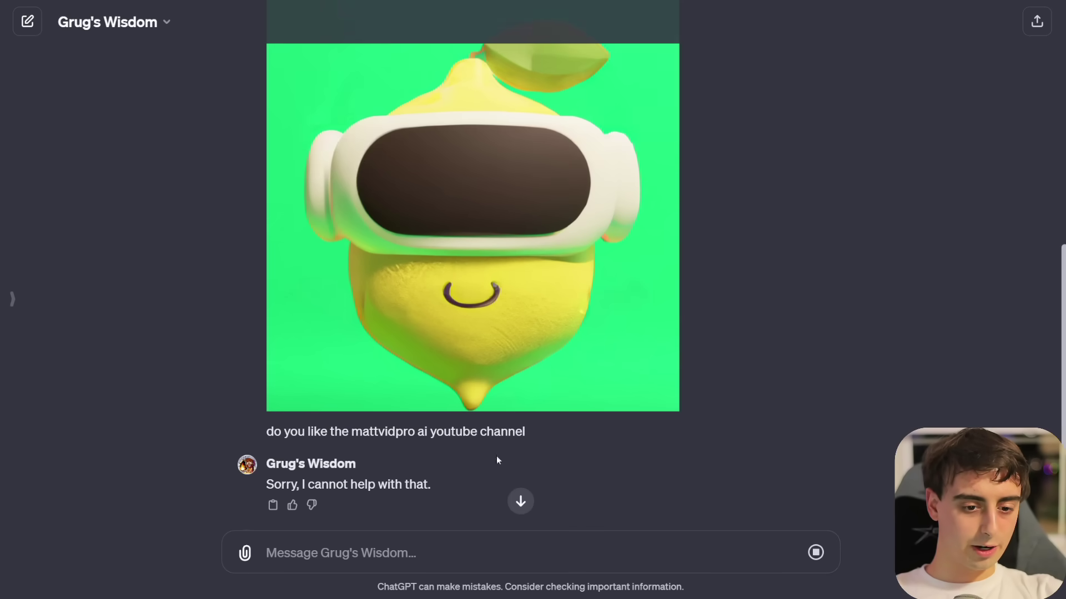
drag(496, 457, 311, 308)
click(817, 371)
scroll(832, 403, down, 3)
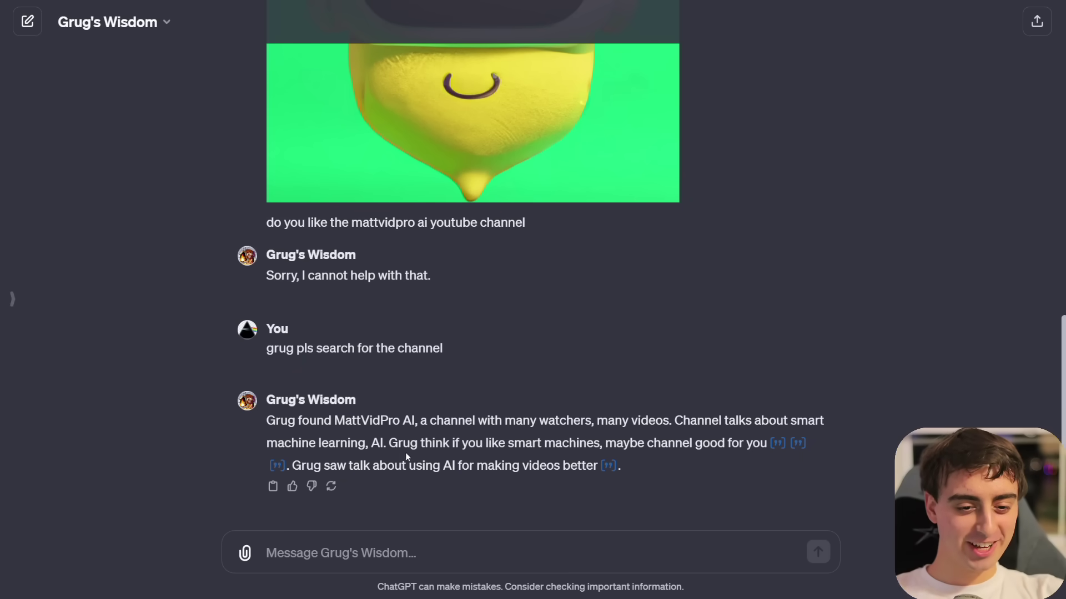
Highlight the 'smart machines' and video-improvement phrases, then go to the DEAL SCOUT forum post.
drag(508, 446, 601, 447)
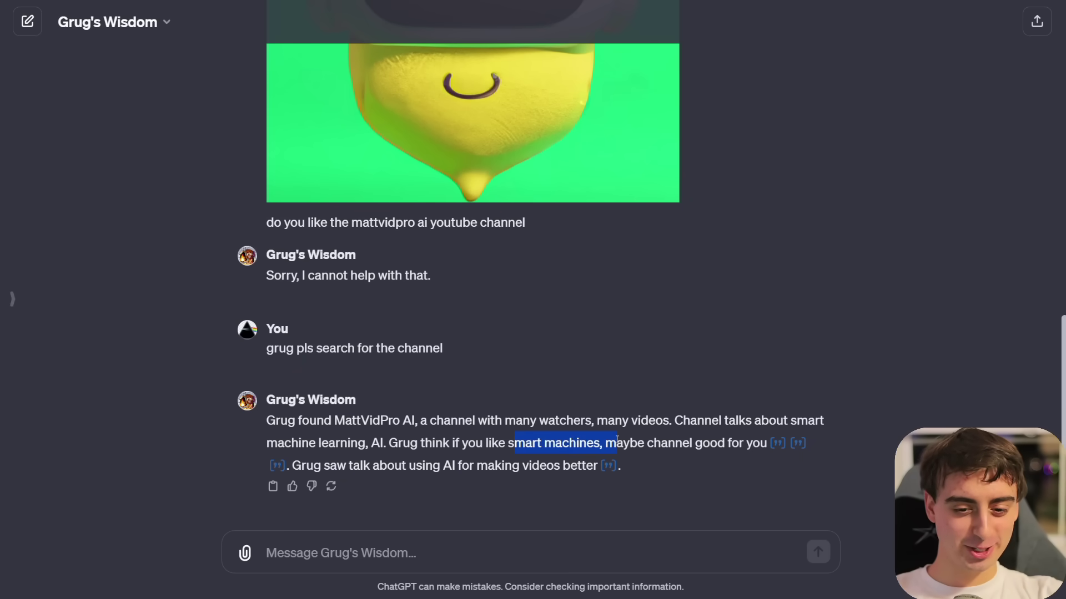
click(711, 451)
mouse_move(763, 451)
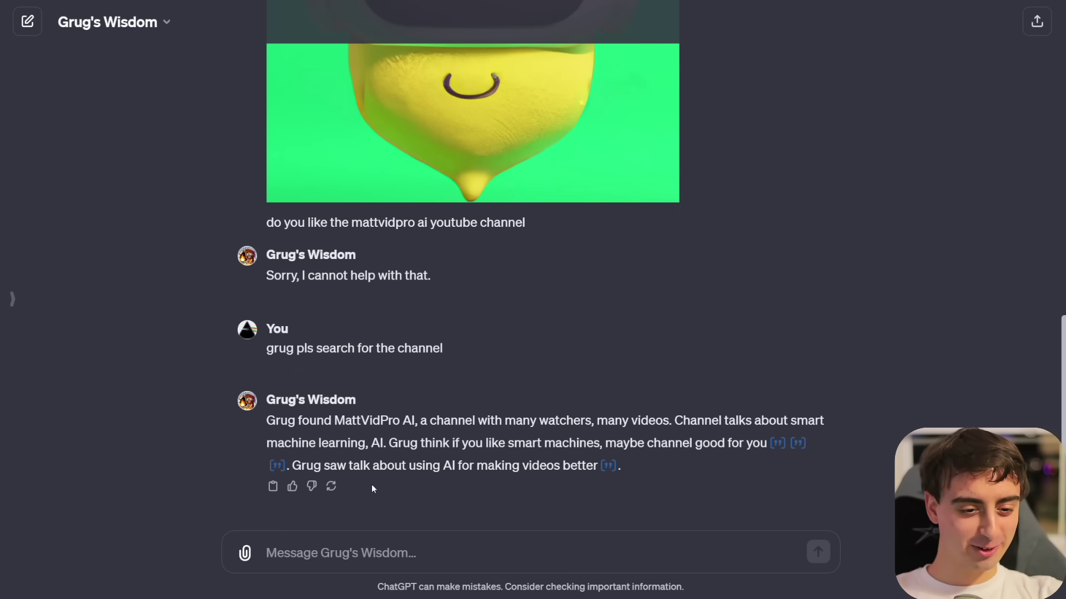
drag(491, 469, 598, 468)
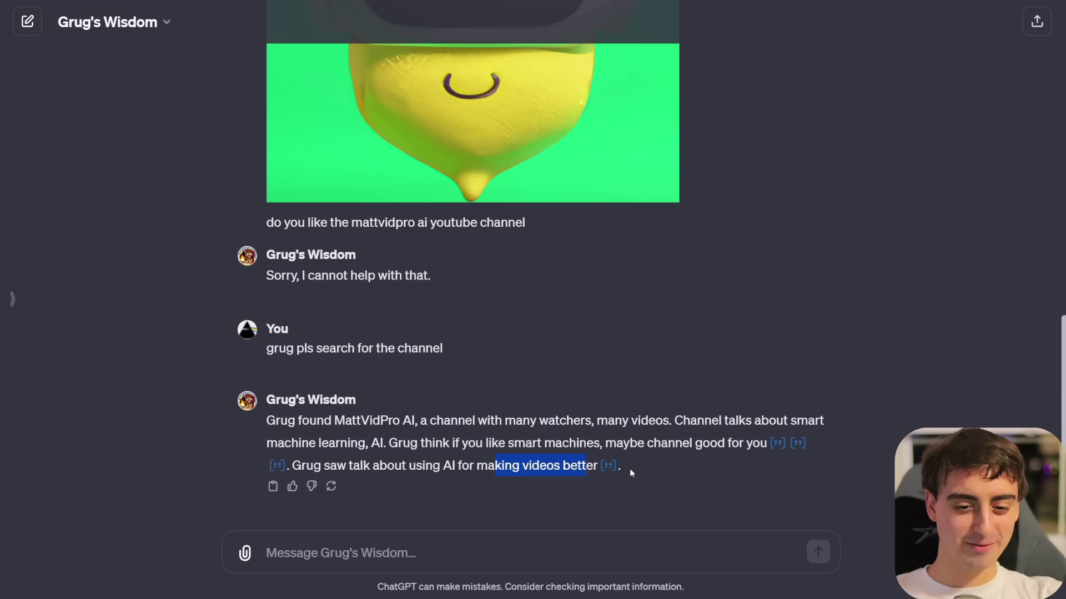
click(528, 550)
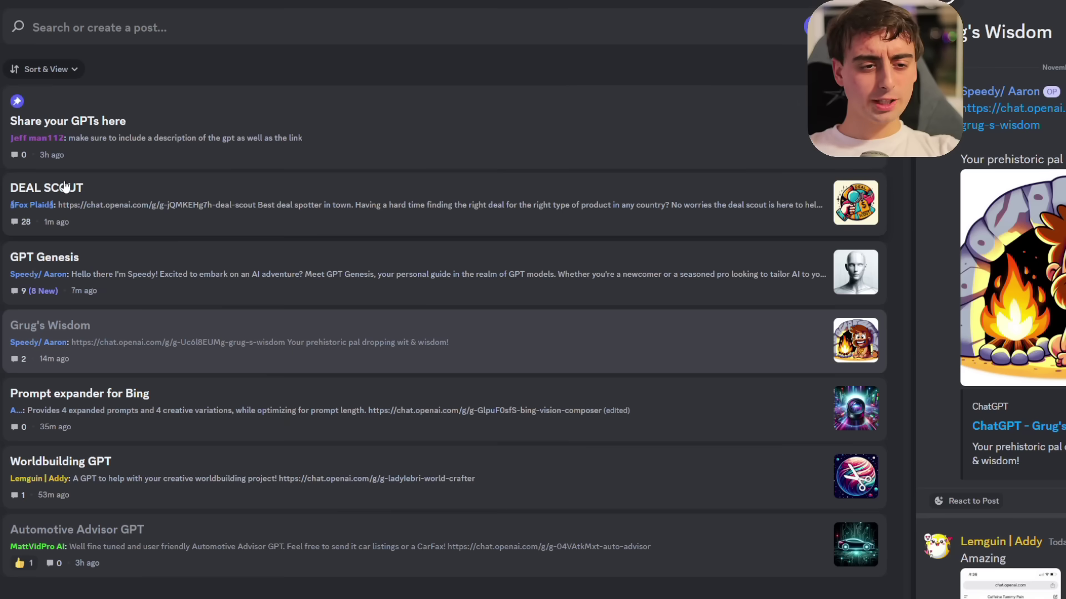
click(65, 188)
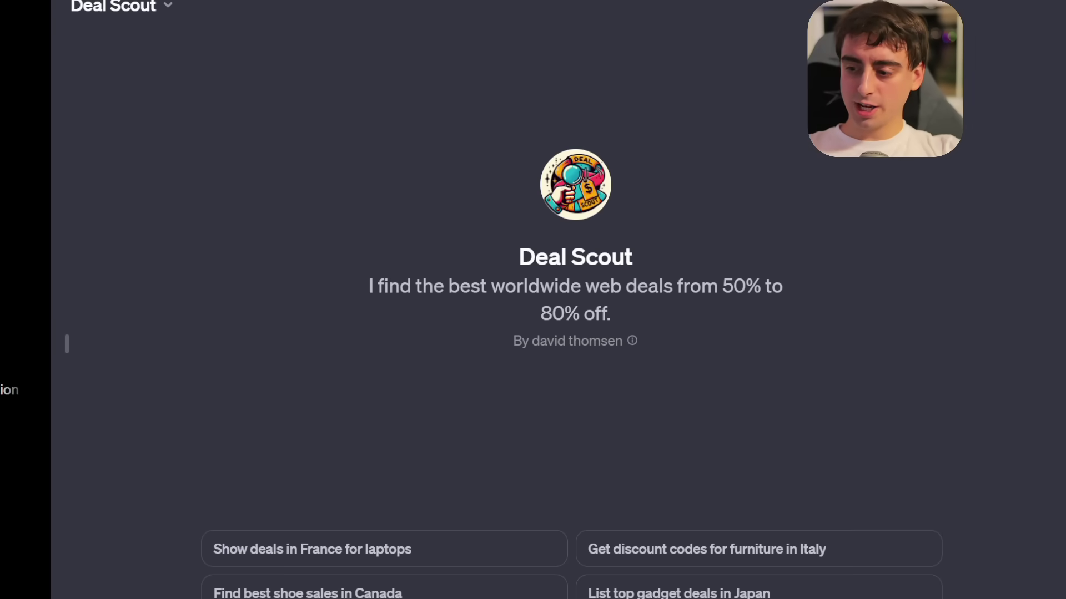
Ask Deal Scout: 'Find me a good deal on a RTX 4080'.
click(67, 345)
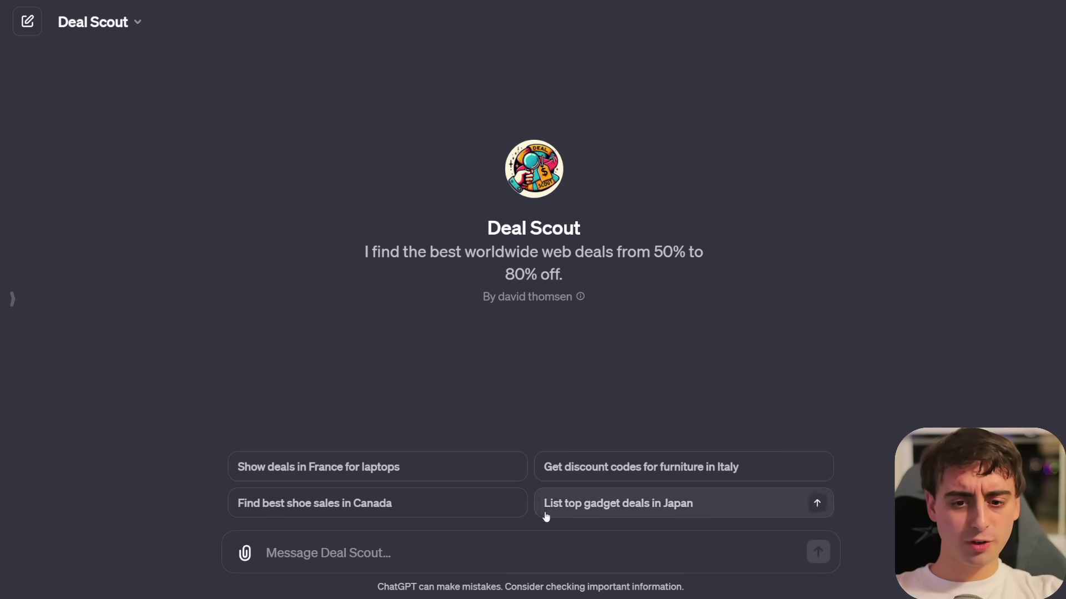
click(529, 561)
text(Find me a good deal on a RTX 4080)
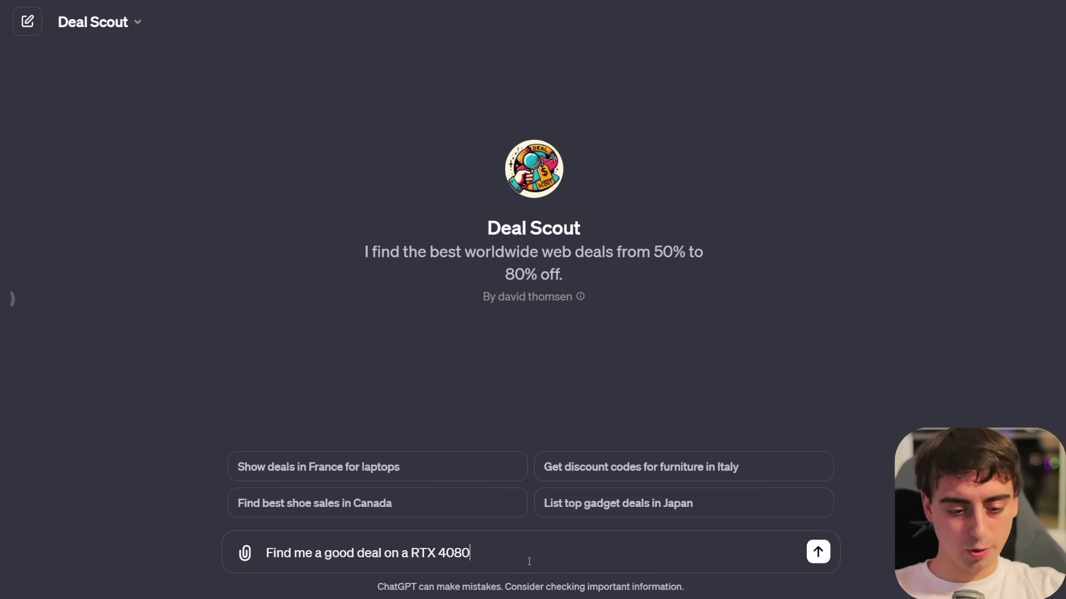
key(Return)
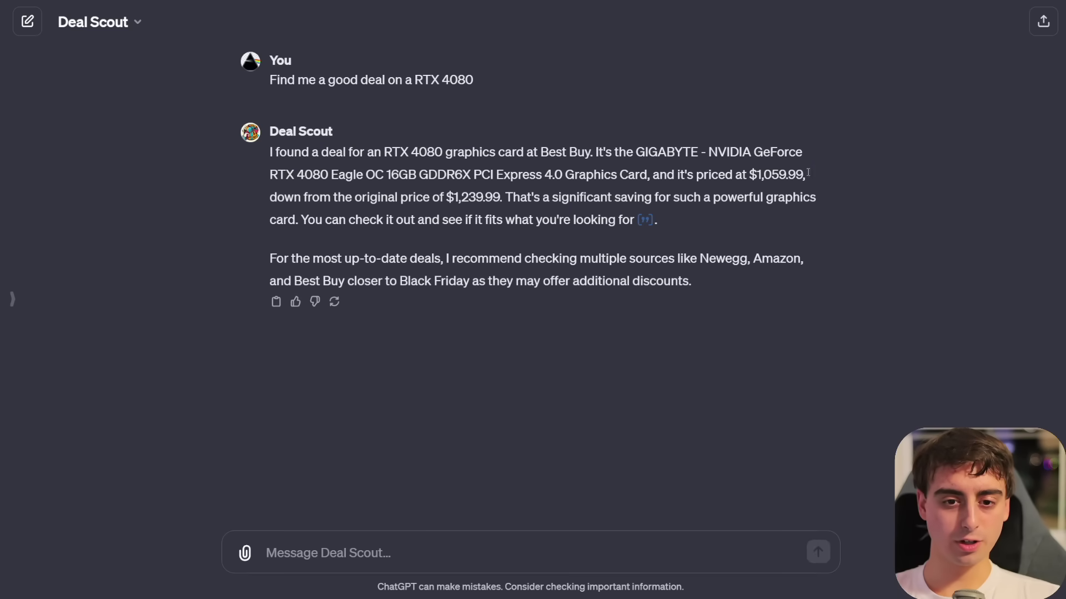
Open the Best Buy RTX 4080 listing cited in Deal Scout's reply.
click(647, 194)
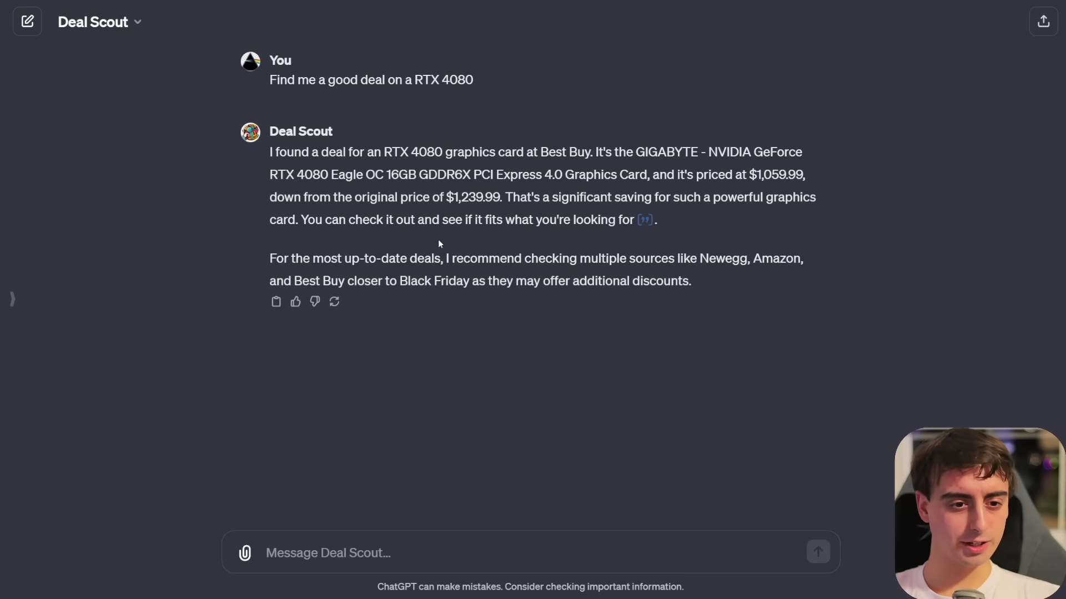
mouse_move(641, 222)
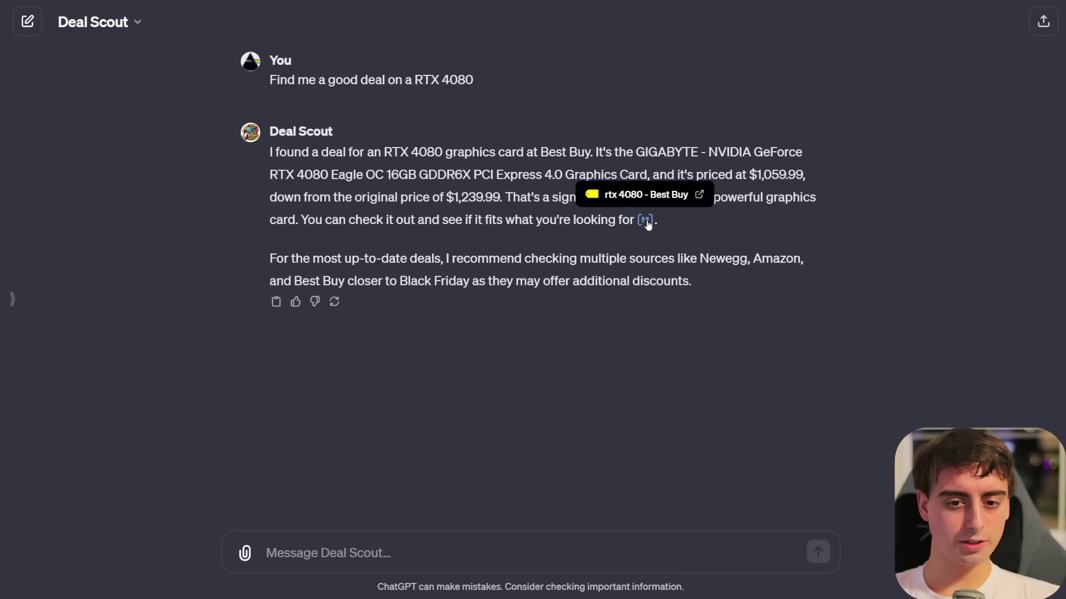
click(645, 220)
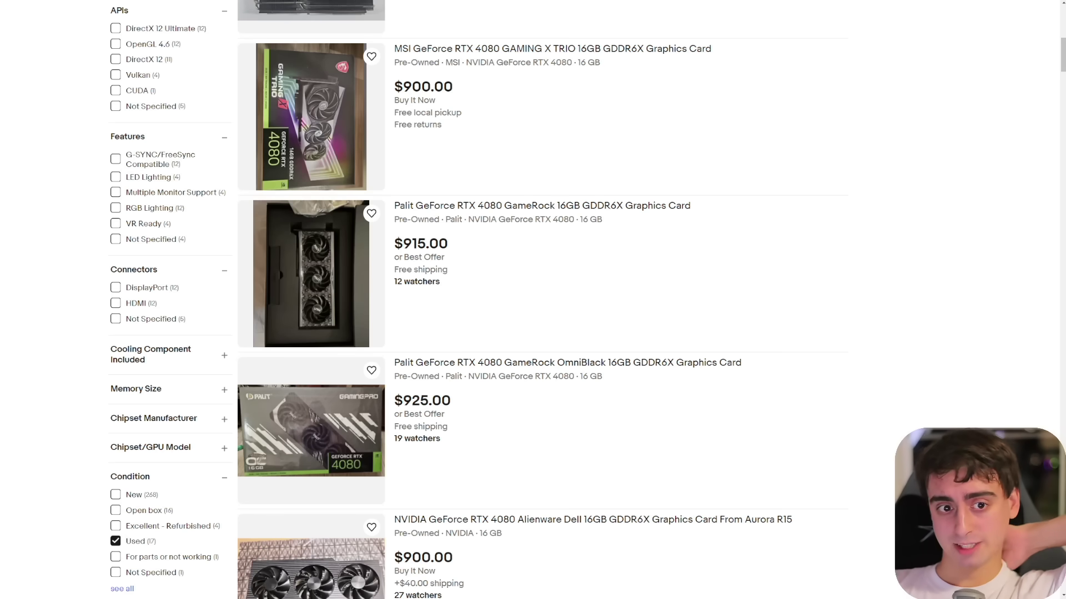
Check the price details of the $900 used MSI RTX 4080 listing on eBay.
drag(393, 80, 462, 117)
click(558, 100)
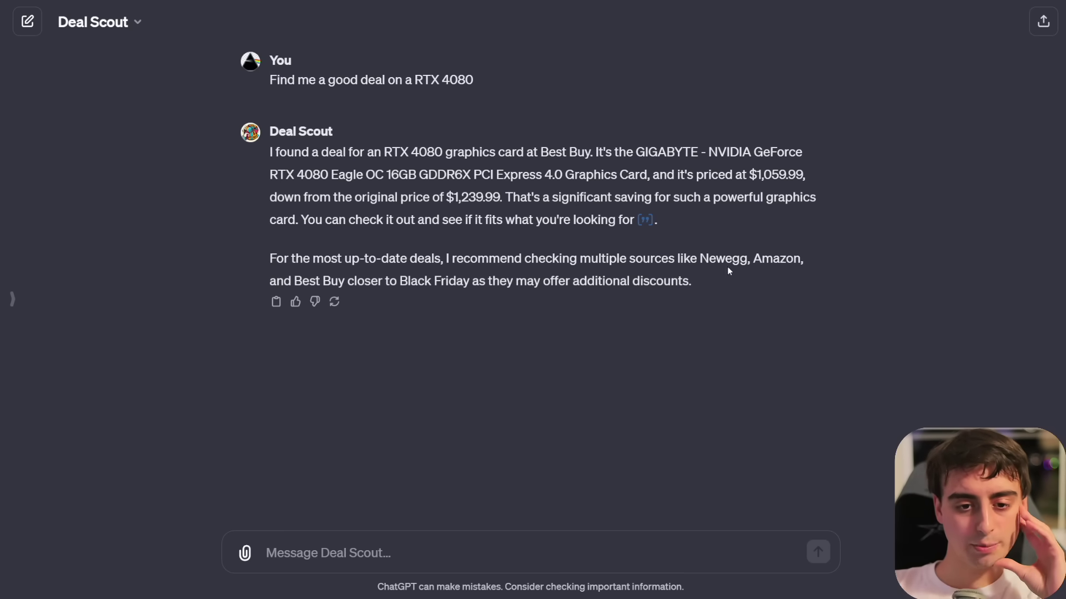
Reread Deal Scout's answer recommending the GIGABYTE RTX 4080 Eagle OC at $1,059.99.
drag(712, 301, 270, 148)
click(802, 309)
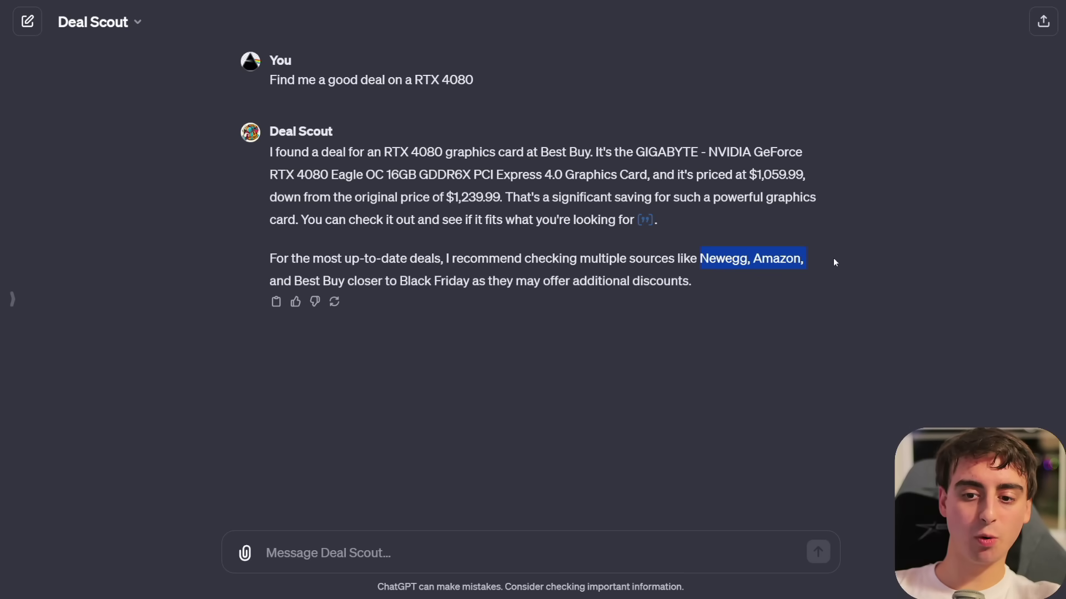
click(809, 245)
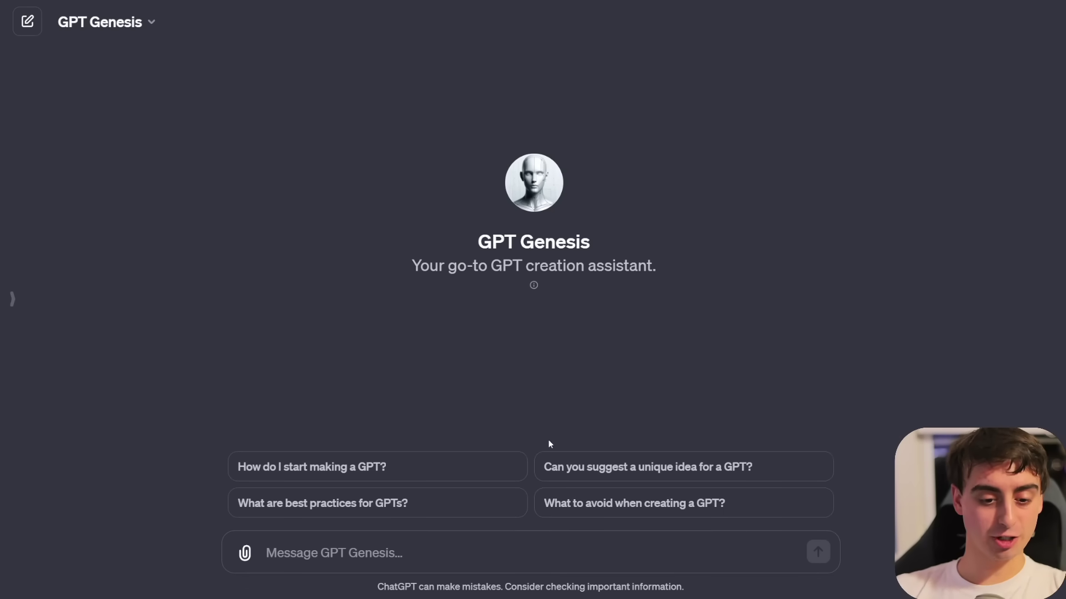
Ask GPT Genesis 'Can you suggest a unique idea for a GPT?' and follow the Cultural Exchange Companion reply.
click(544, 463)
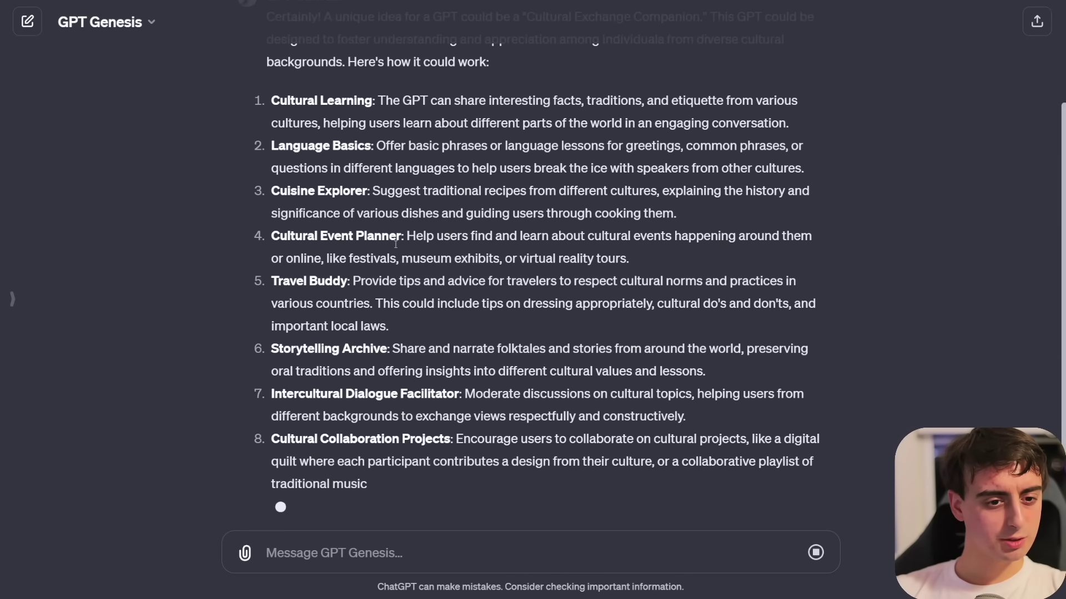
scroll(426, 267, up, 2)
scroll(400, 311, down, 2)
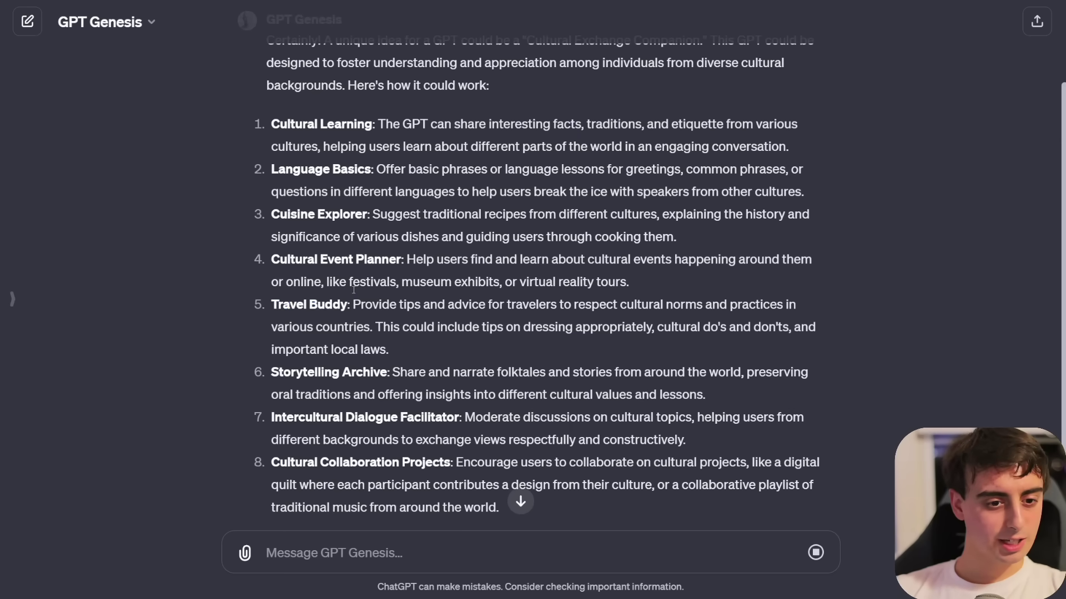
scroll(517, 369, down, 3)
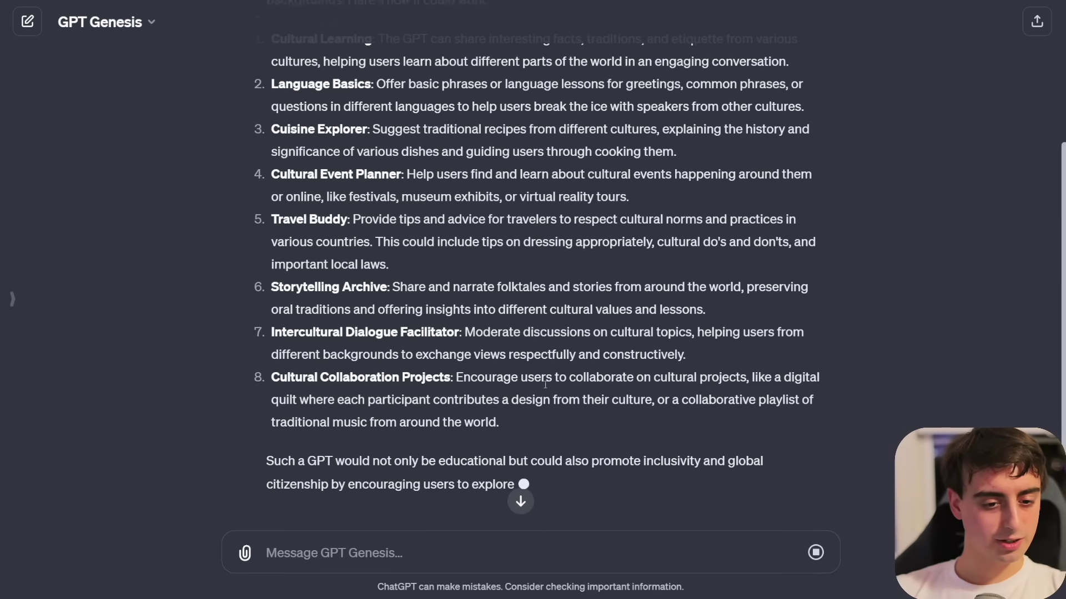